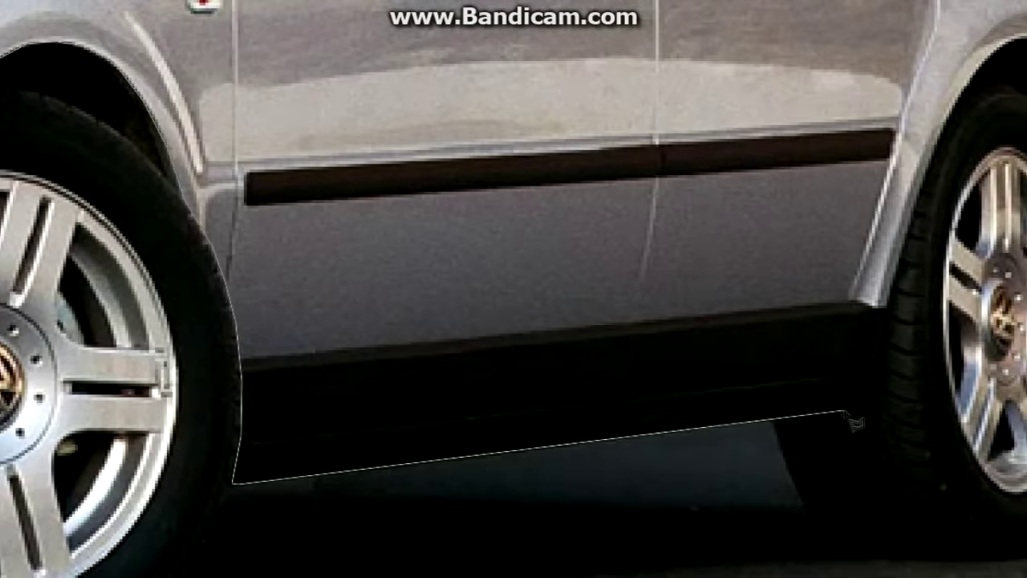
# Trace the lower body edge, then carry the lasso around the image border and close the selection
pyautogui.click(830, 410)
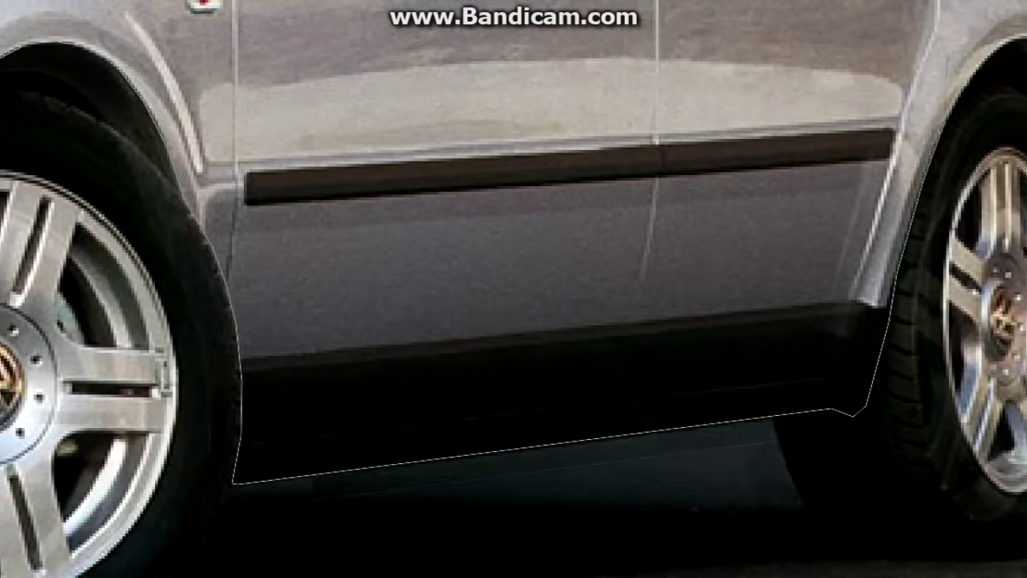
pyautogui.moveTo(931, 196); pyautogui.dragTo(665, 387)
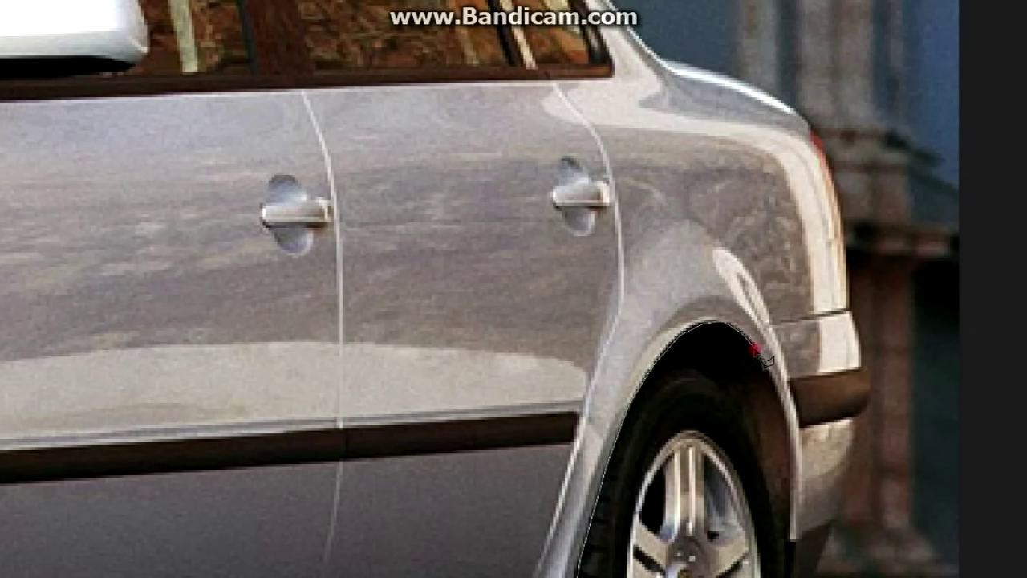
pyautogui.scroll(-3, 799, 506)
pyautogui.hotkey('ctrl', '-')
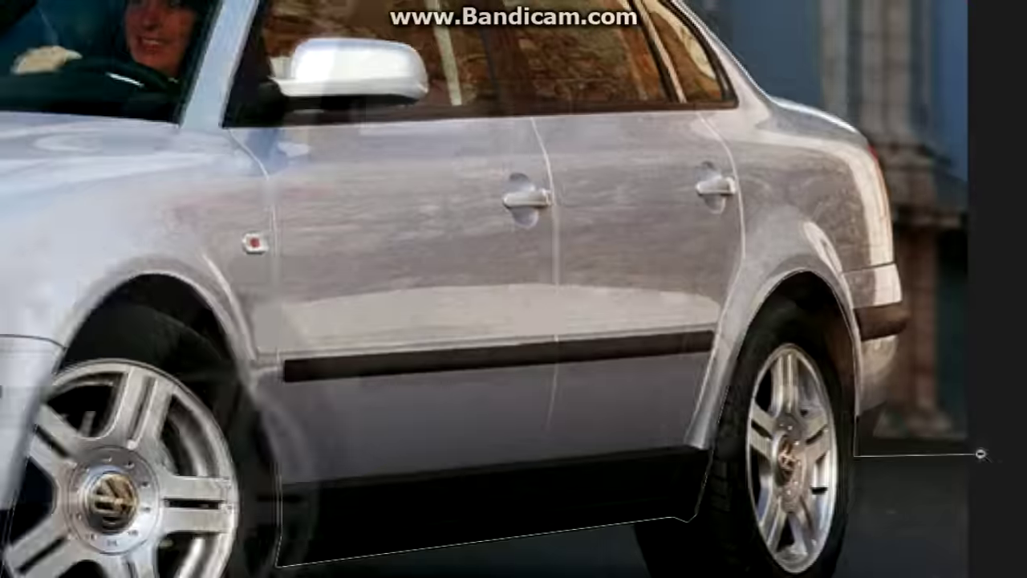
pyautogui.hotkey('ctrl', '-')
pyautogui.click(848, 96)
pyautogui.click(230, 73)
pyautogui.click(188, 433)
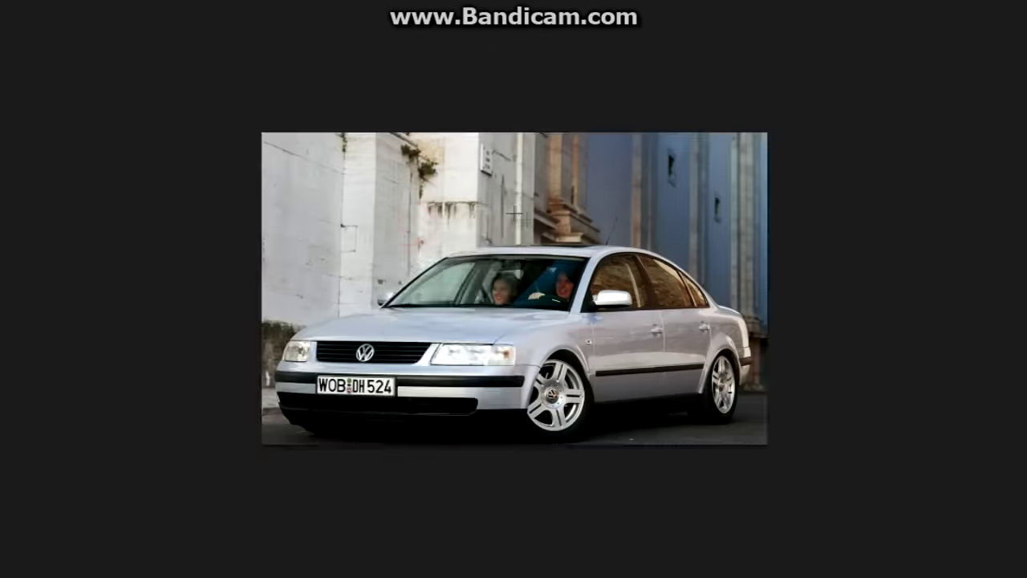
pyautogui.hotkey('ctrl', '+')
pyautogui.hotkey('ctrl', '+')
pyautogui.hotkey('ctrl', '+')
# Transform the elliptical selection to fit the front wheel and its arch
pyautogui.scroll(-3, 514, 321)
pyautogui.scroll(-2, 513, 321)
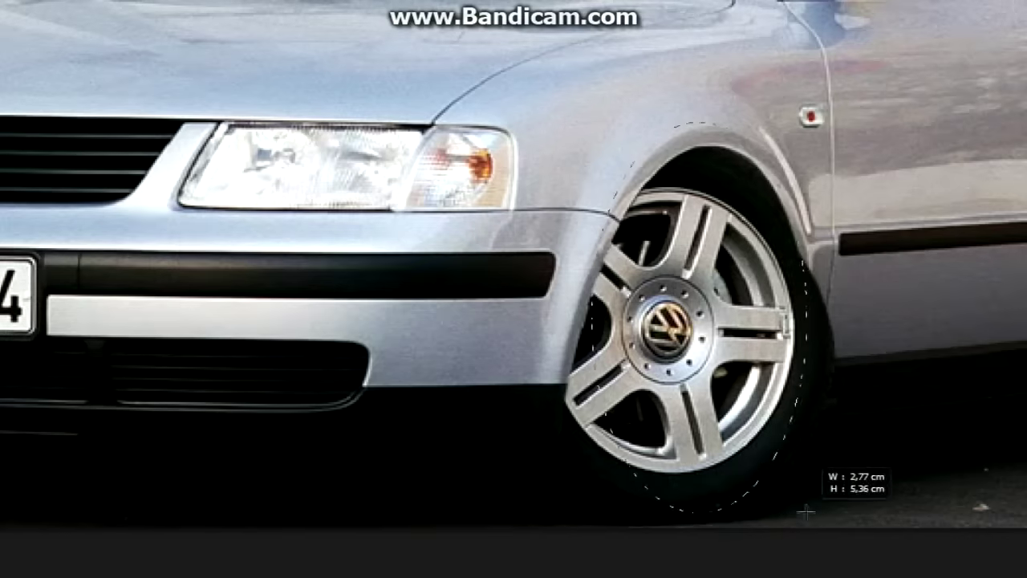
pyautogui.rightClick(758, 514)
pyautogui.click(791, 488)
pyautogui.moveTo(690, 126); pyautogui.dragTo(690, 142)
pyautogui.moveTo(554, 333); pyautogui.dragTo(594, 333)
pyautogui.moveTo(830, 333); pyautogui.dragTo(829, 333)
pyautogui.moveTo(593, 332); pyautogui.dragTo(596, 333)
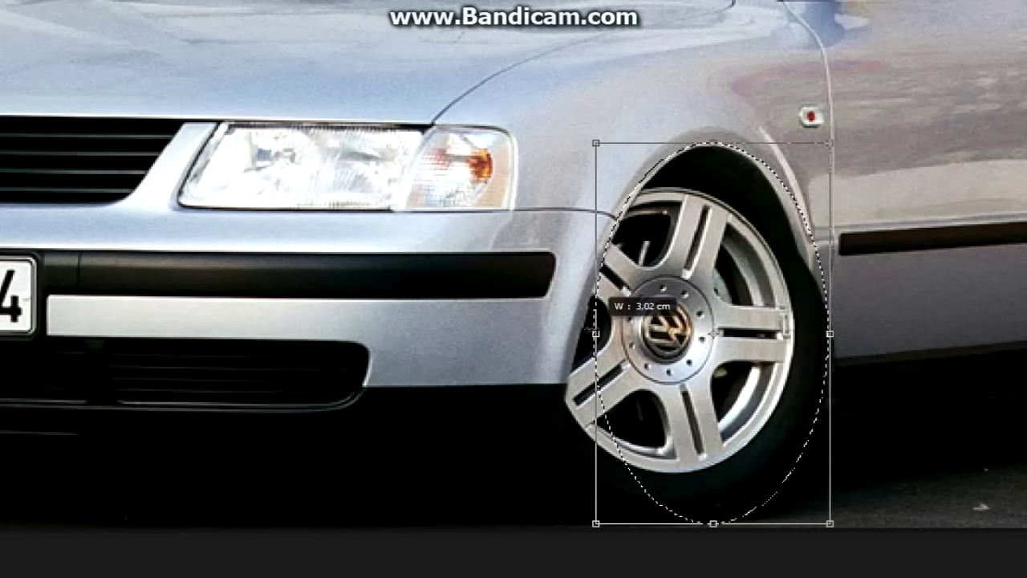
pyautogui.press('Return')
# Add the area below the bumper to the wheel selection and paint it black
pyautogui.scroll(-1, 603, 218)
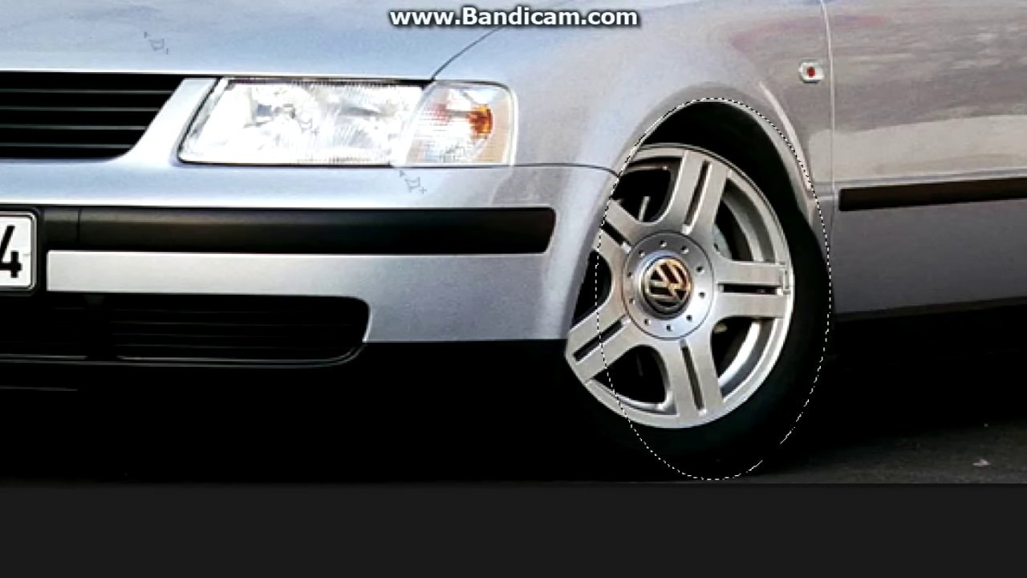
pyautogui.click(555, 377)
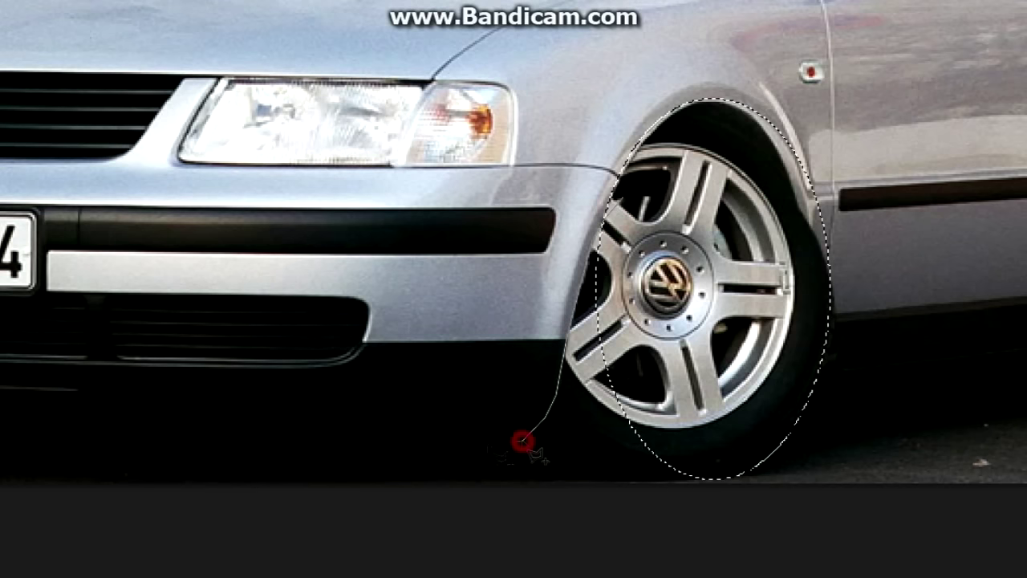
pyautogui.click(519, 440)
pyautogui.click(687, 509)
pyautogui.click(806, 477)
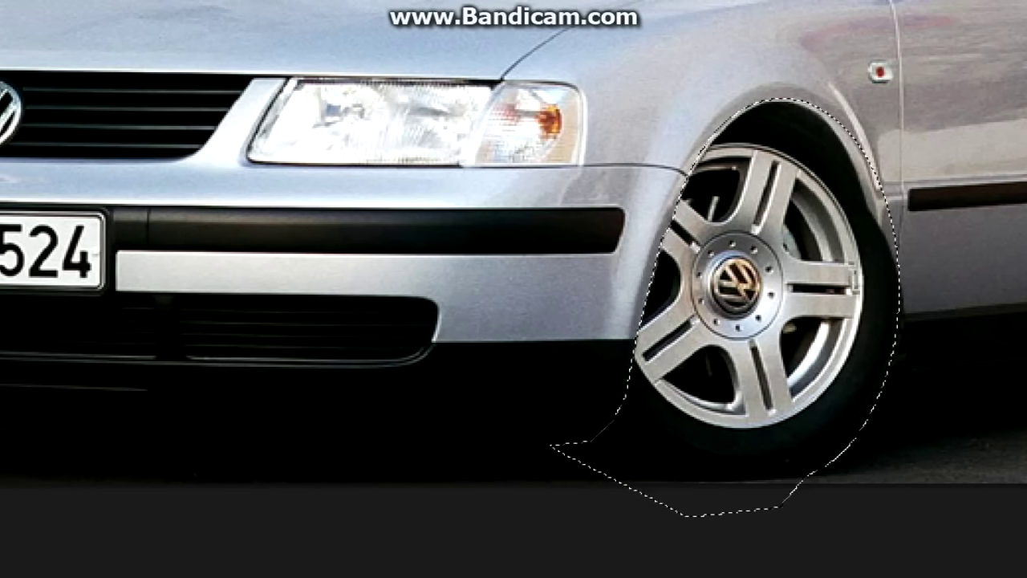
pyautogui.moveTo(754, 449); pyautogui.dragTo(770, 144)
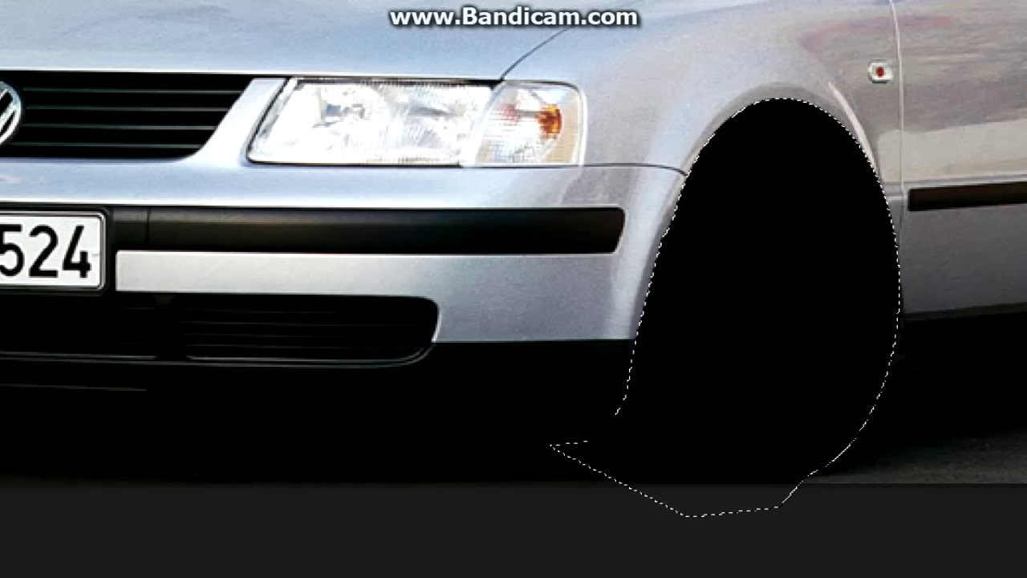
# Clear the front-wheel selection and move the view over to the rear wheel
pyautogui.hotkey('ctrl', 'd')
pyautogui.scroll(1, 513, 251)
pyautogui.hscroll(3, 514, 251)
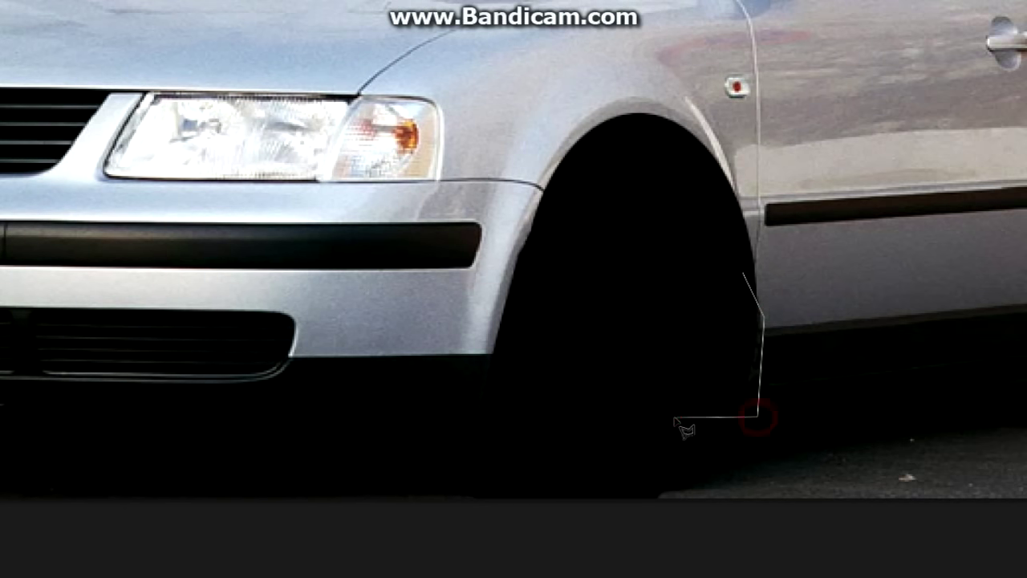
pyautogui.rightClick(359, 109)
pyautogui.click(412, 138)
pyautogui.hscroll(2, 514, 251)
pyautogui.hscroll(8, 544, 365)
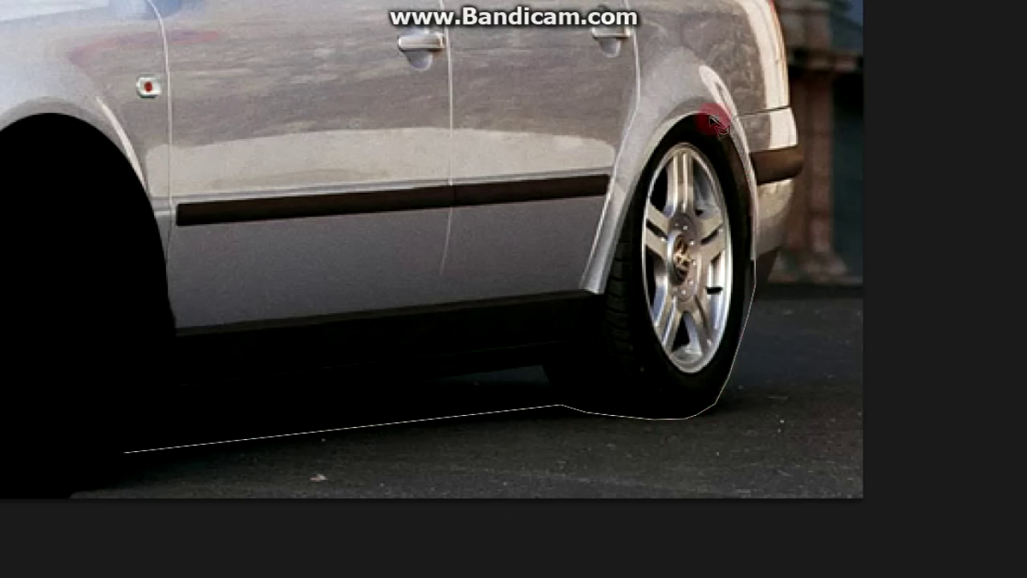
# Outline the ground strip from the door sill to the rear tyre bottom
pyautogui.scroll(2, 730, 124)
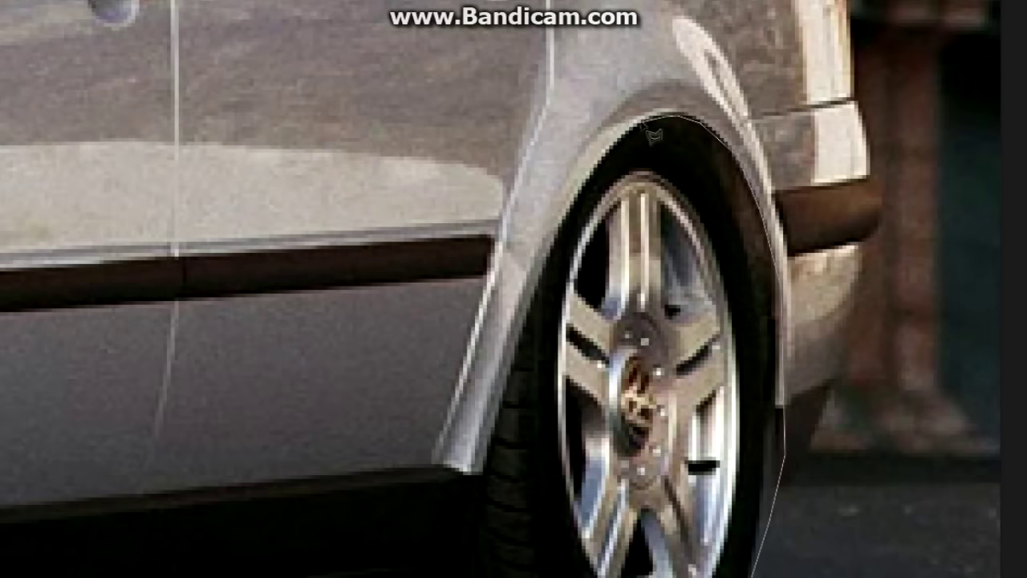
pyautogui.scroll(-3, 490, 459)
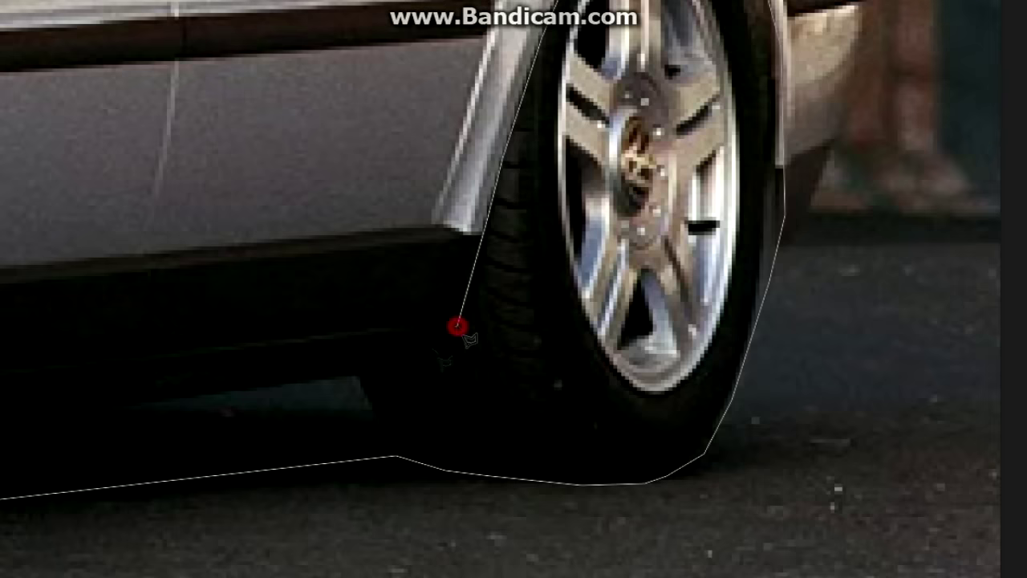
pyautogui.scroll(-2, 345, 382)
pyautogui.click(88, 503)
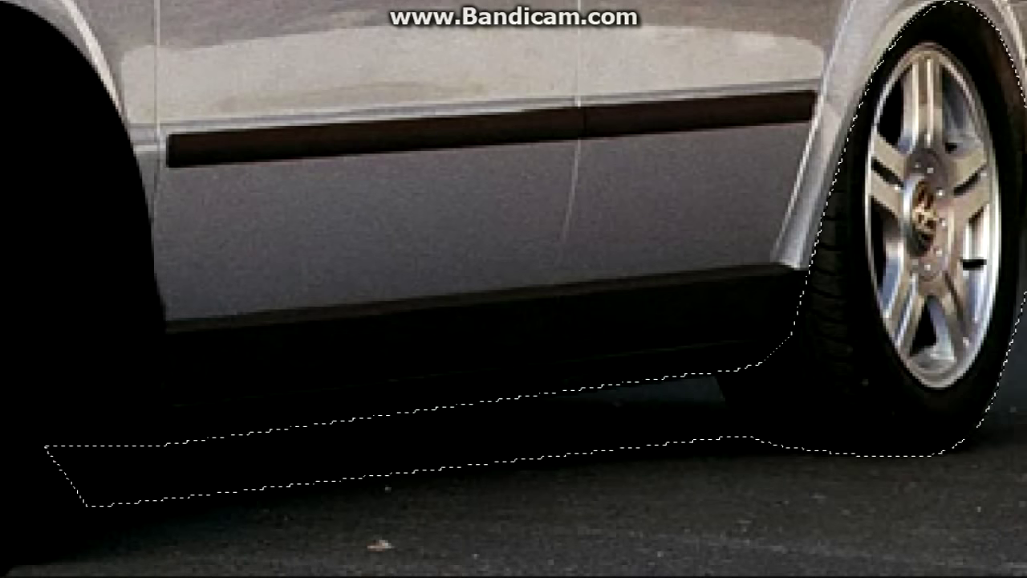
pyautogui.scroll(-2, 514, 289)
pyautogui.rightClick(223, 131)
pyautogui.press('Escape')
# Lasso a lowered body outline from the front bumper, peaking into the wheel arches
pyautogui.press('f')
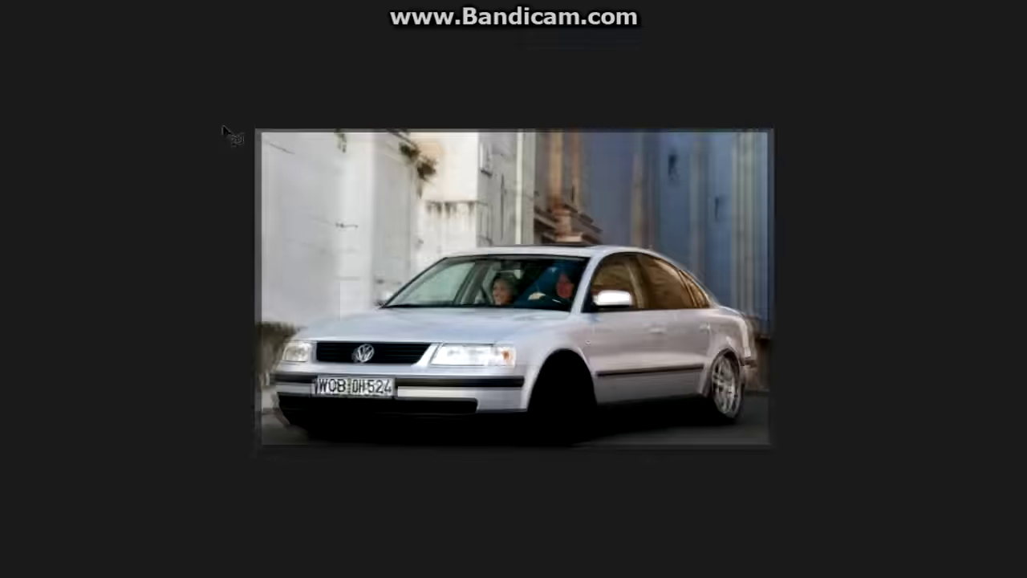
pyautogui.hotkey('ctrl', '0')
pyautogui.click(106, 475)
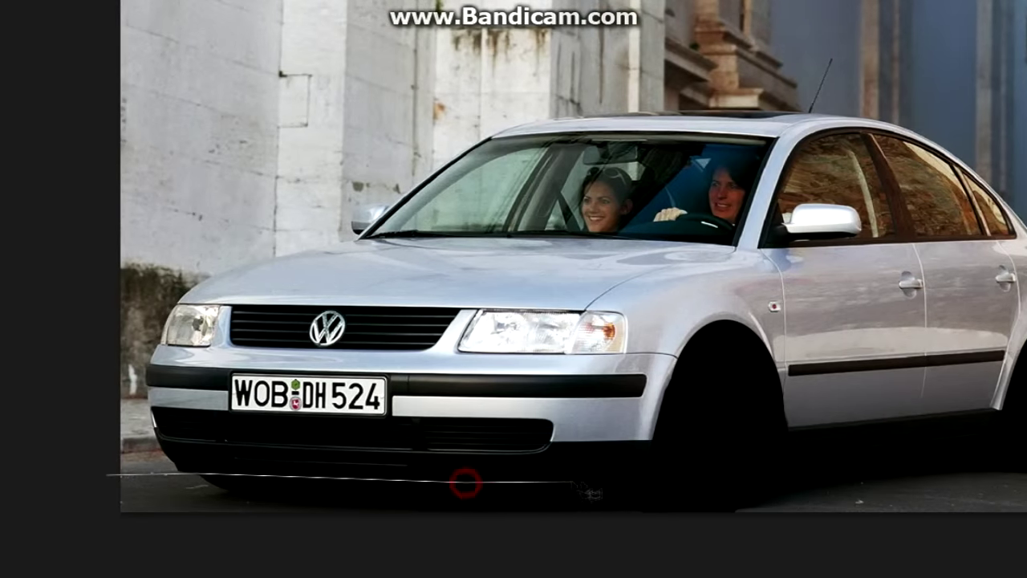
pyautogui.click(784, 467)
pyautogui.click(782, 441)
pyautogui.click(838, 339)
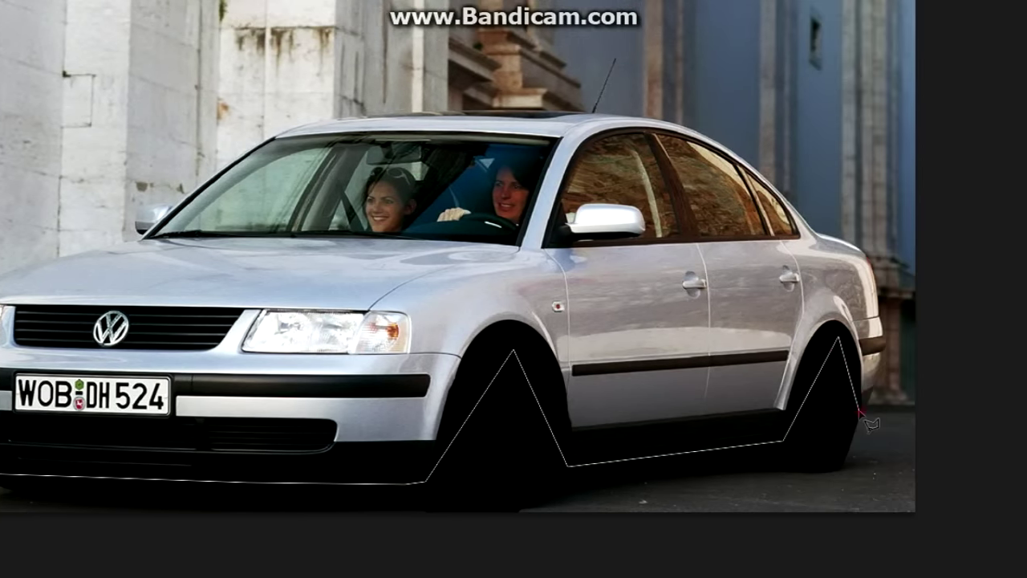
pyautogui.hotkey('ctrl', '-')
pyautogui.click(878, 101)
pyautogui.doubleClick(172, 81)
# Transform the lowered body selection to fit, then invert it
pyautogui.rightClick(568, 51)
pyautogui.click(648, 241)
pyautogui.hotkey('ctrl', '0')
pyautogui.hotkey('ctrl', '+')
pyautogui.hotkey('ctrl', '+')
pyautogui.hotkey('ctrl', '+')
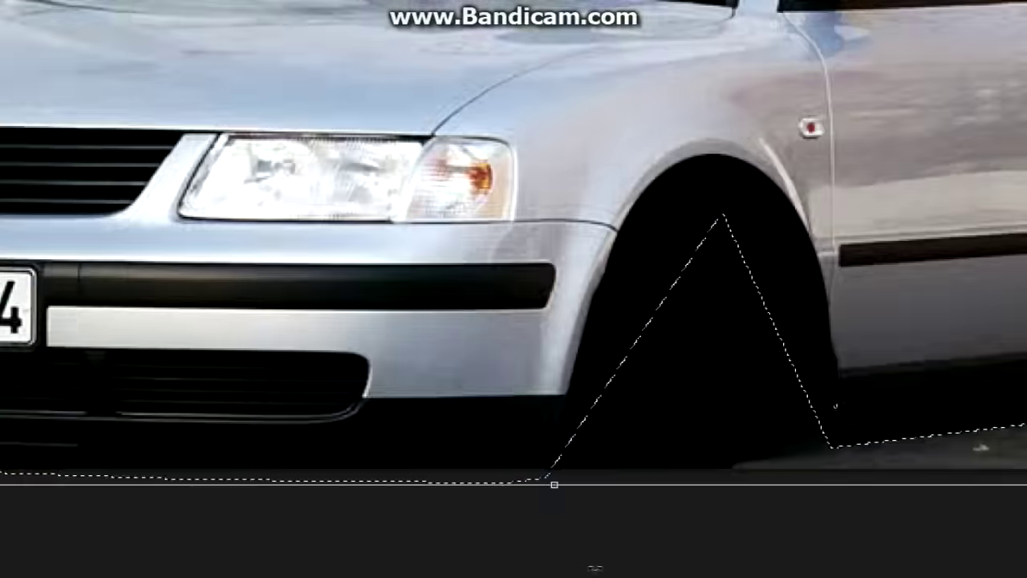
pyautogui.hotkey('ctrl', '0')
pyautogui.press('Return')
pyautogui.rightClick(768, 182)
pyautogui.click(791, 187)
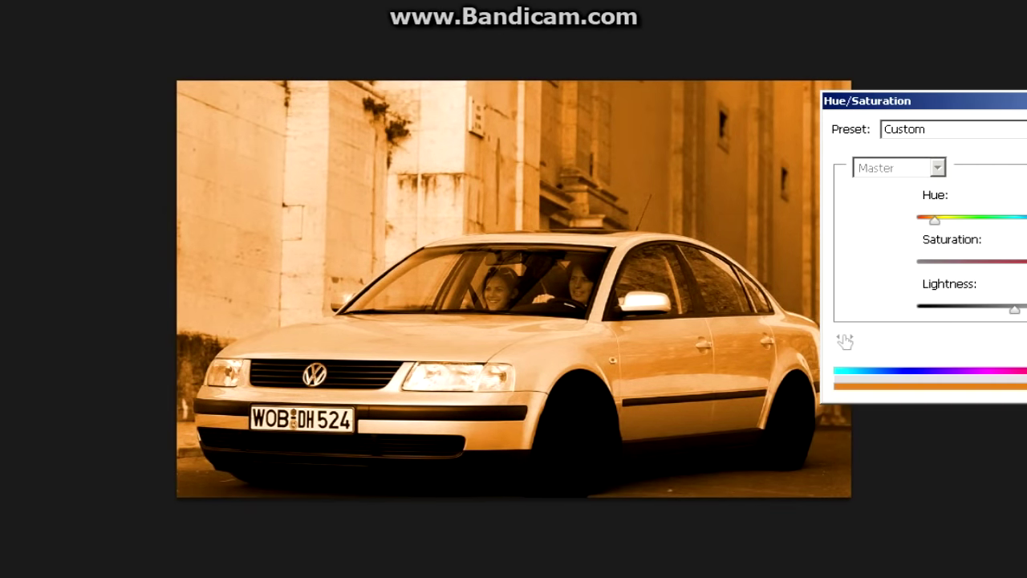
# Lower the Lightness of the orange Colorize tint slightly and apply it
pyautogui.moveTo(1015, 310); pyautogui.dragTo(994, 310)
pyautogui.press('Return')
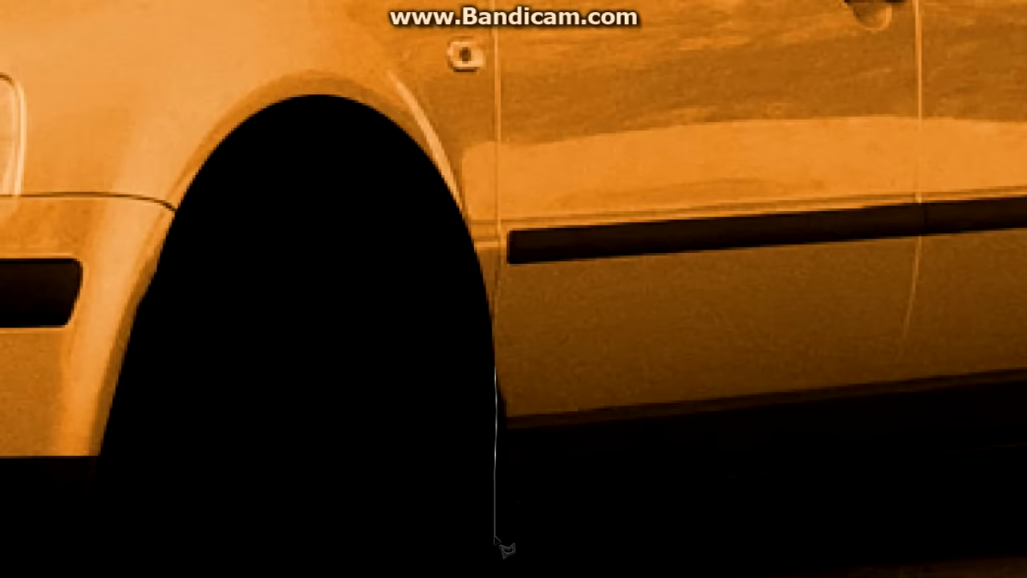
# Outline the rocker panel under the doors and fill it with orange
pyautogui.click(495, 540)
pyautogui.click(819, 462)
pyautogui.doubleClick(857, 363)
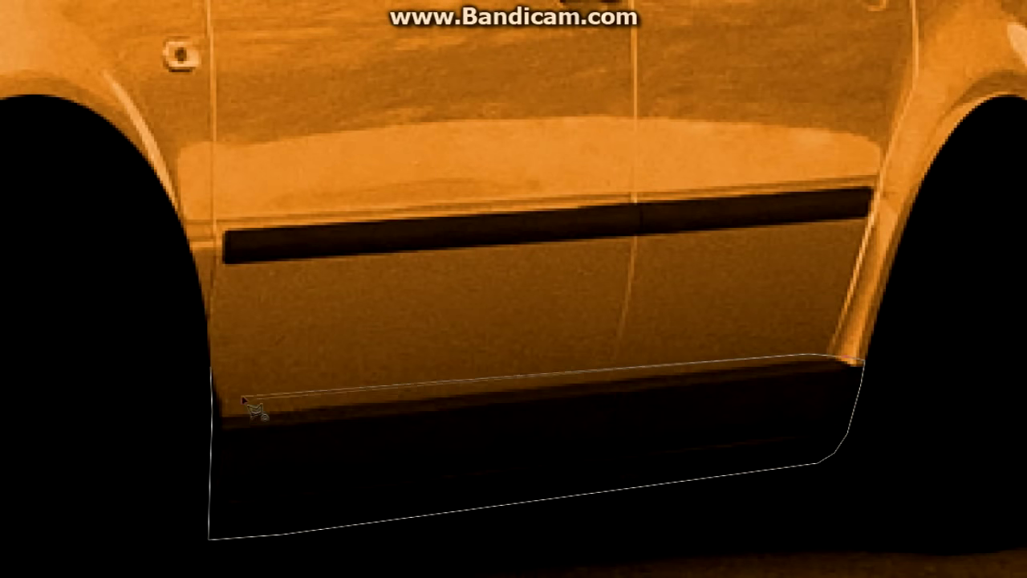
pyautogui.scroll(-2, 722, 378)
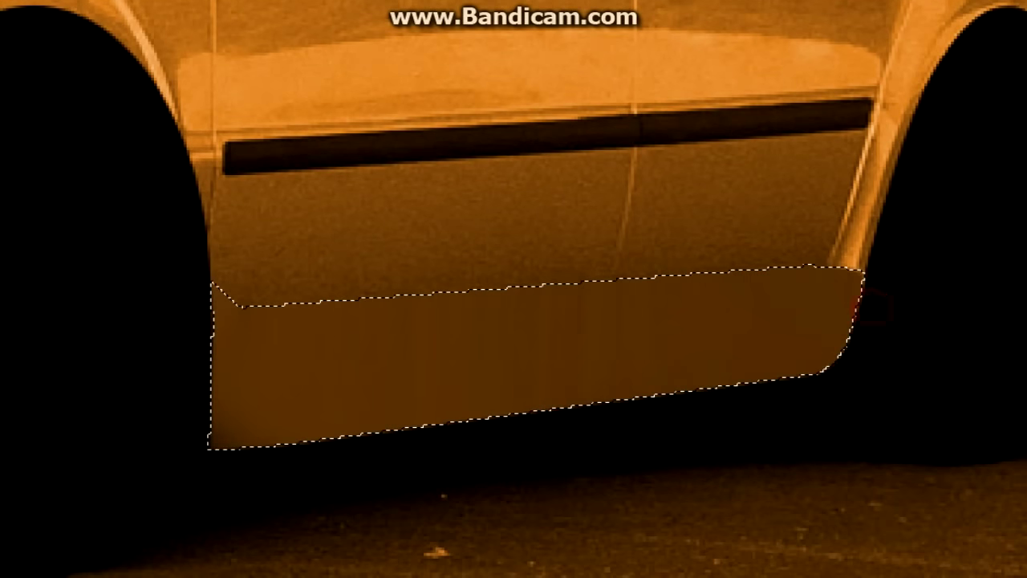
pyautogui.hotkey('ctrl', 'd')
# Outline a thin strip along the sill and paint it a lighter orange
pyautogui.click(216, 364)
pyautogui.click(798, 313)
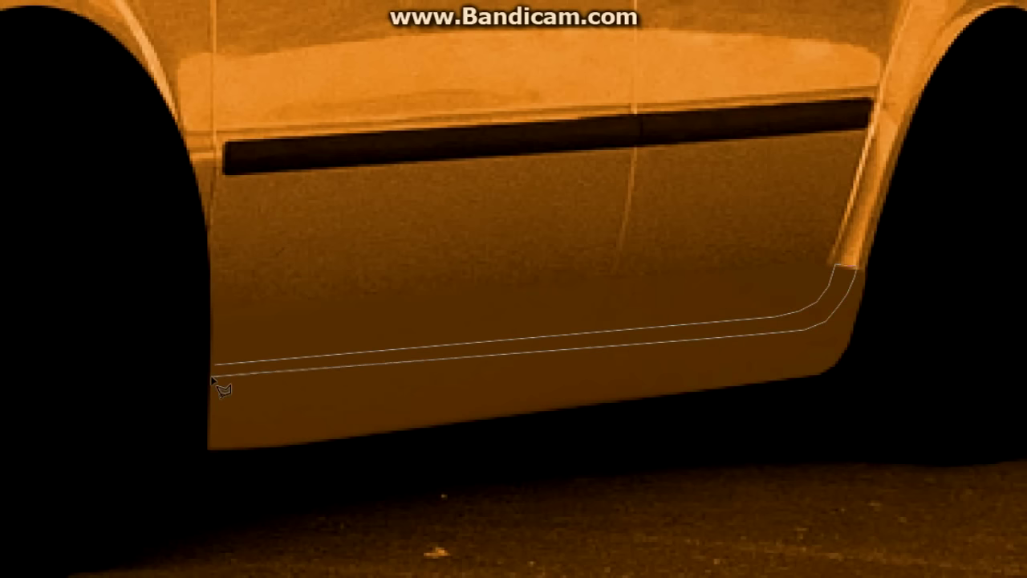
pyautogui.click(211, 362)
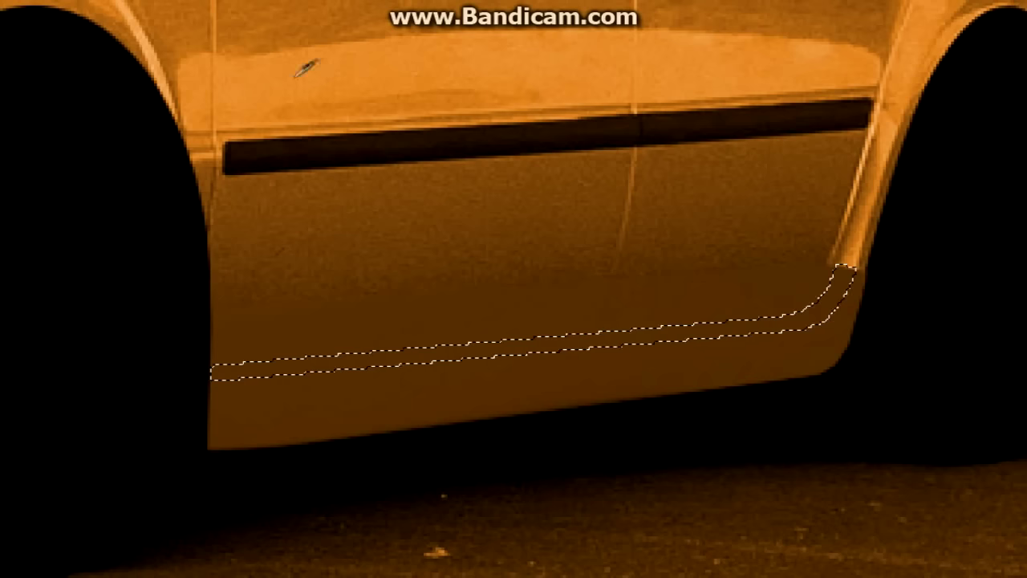
pyautogui.click(245, 337)
pyautogui.rightClick(292, 137)
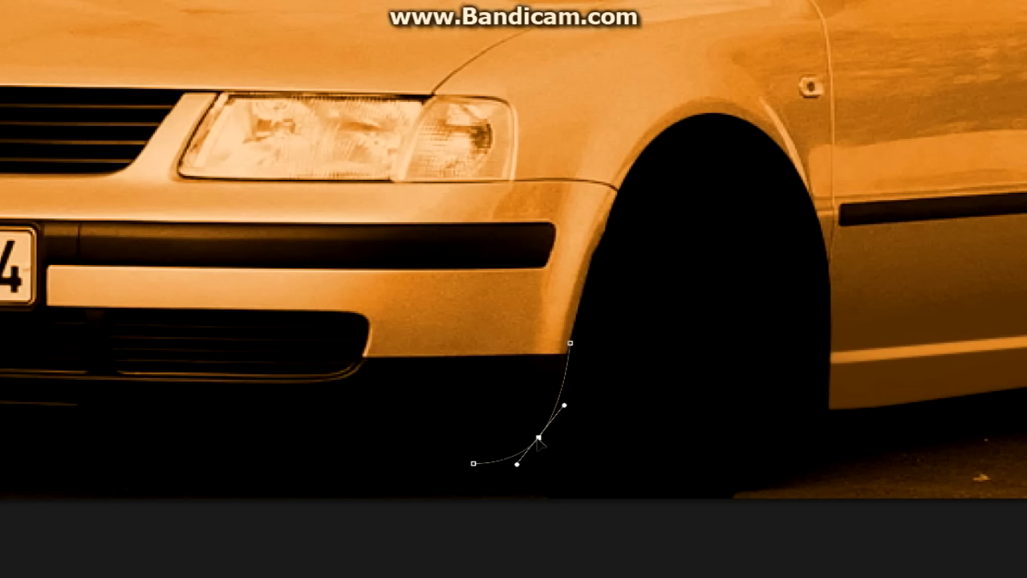
# Draw a curved path along the lower front bumper and turn it into a selection
pyautogui.hscroll(-5, 538, 441)
pyautogui.click(162, 414)
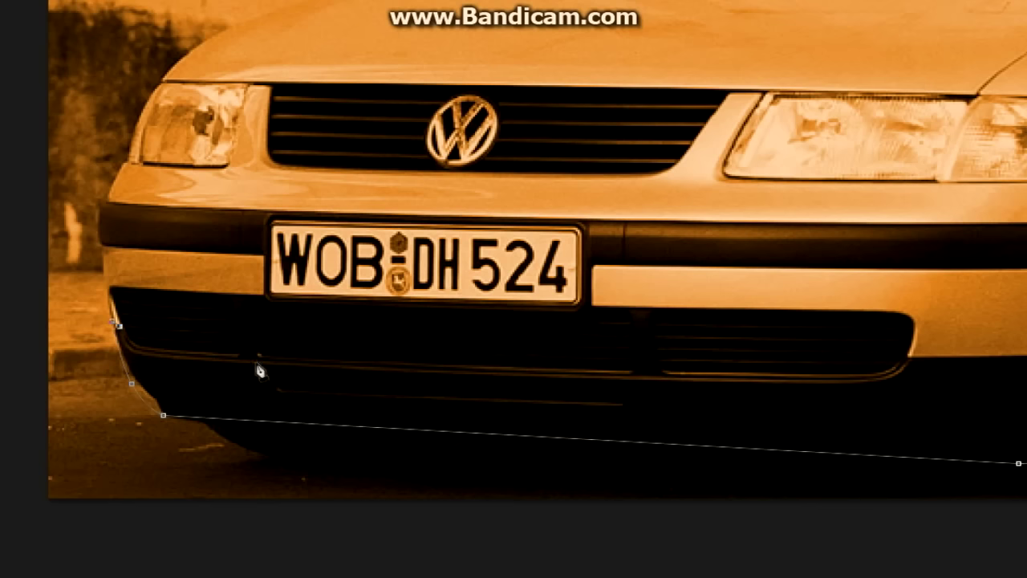
pyautogui.moveTo(789, 379); pyautogui.dragTo(880, 377)
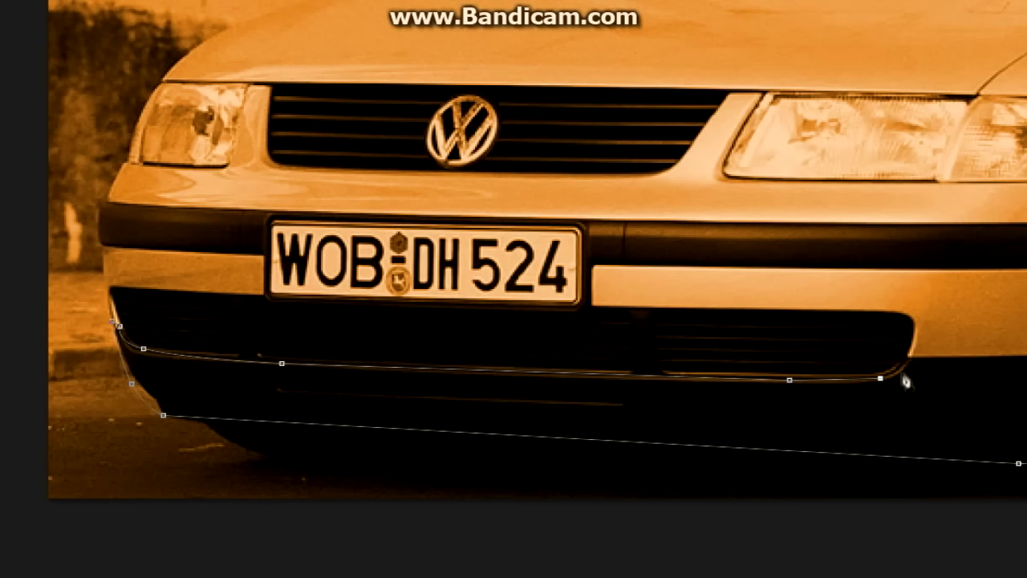
pyautogui.hscroll(5, 973, 331)
pyautogui.click(825, 344)
pyautogui.rightClick(825, 344)
pyautogui.press('Return')
# Paint the bumper selection orange, then a lighter orange, and view the whole car
pyautogui.moveTo(770, 401); pyautogui.dragTo(4, 401)
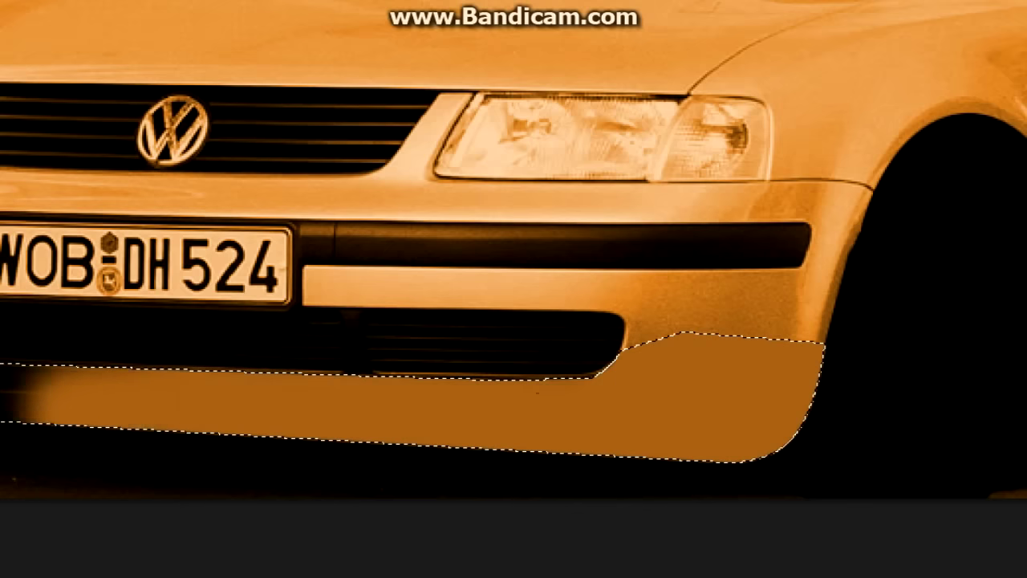
pyautogui.hscroll(-5, 513, 241)
pyautogui.moveTo(682, 401); pyautogui.dragTo(345, 377)
pyautogui.hotkey('ctrl', '0')
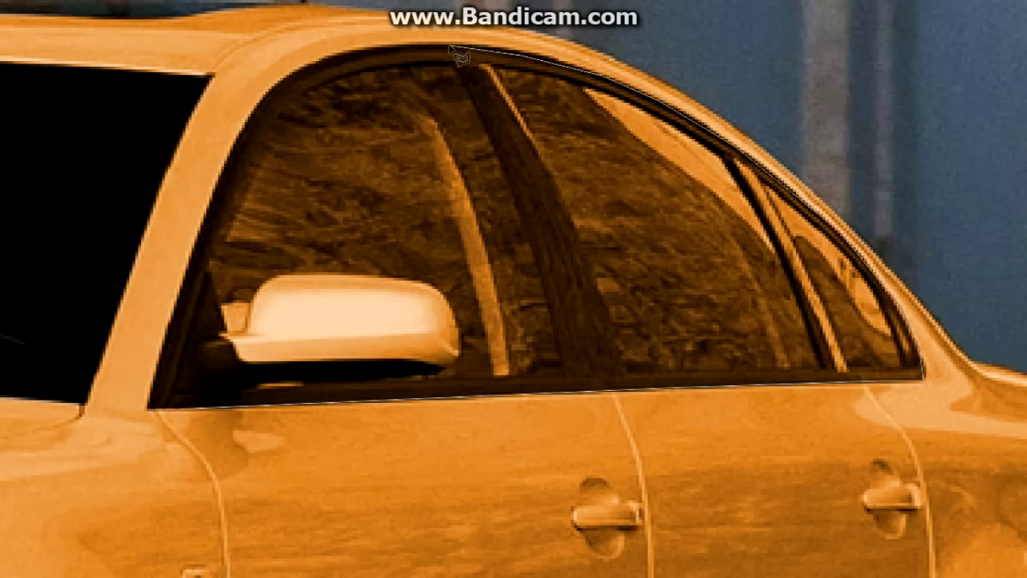
# Select the side windows minus the wing mirror, darken them, then deselect
pyautogui.doubleClick(176, 366)
pyautogui.keyDown('alt'); pyautogui.click(459, 362); pyautogui.keyUp('alt')
pyautogui.click(462, 330)
pyautogui.click(445, 289)
pyautogui.click(272, 277)
pyautogui.doubleClick(232, 314)
pyautogui.hotkey('ctrl', '0')
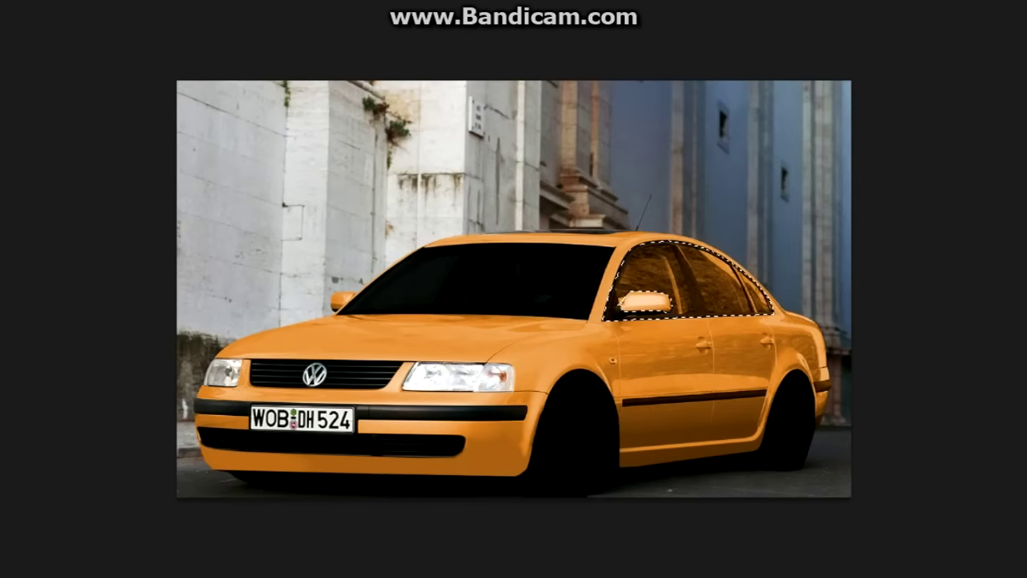
pyautogui.rightClick(722, 201)
pyautogui.click(740, 205)
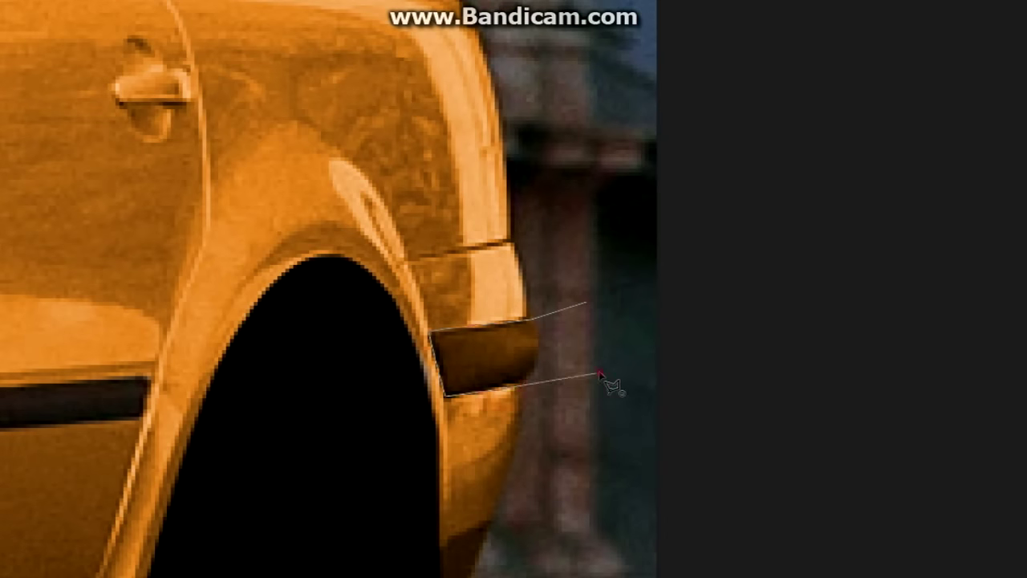
# Trace the lower grille along the plate's bottom and bumper's left edge for a black intake
pyautogui.rightClick(653, 245)
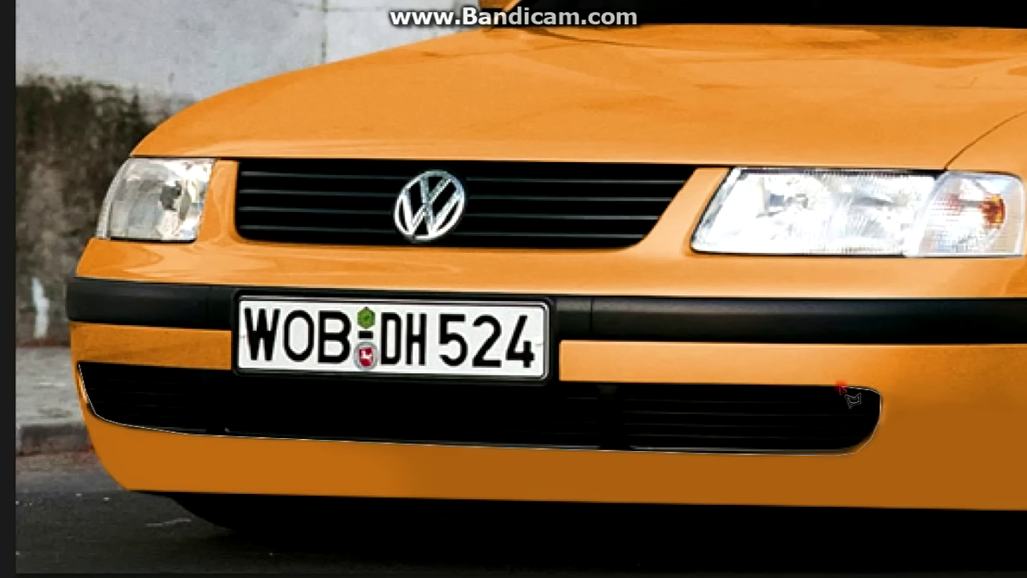
pyautogui.moveTo(454, 395); pyautogui.dragTo(241, 387)
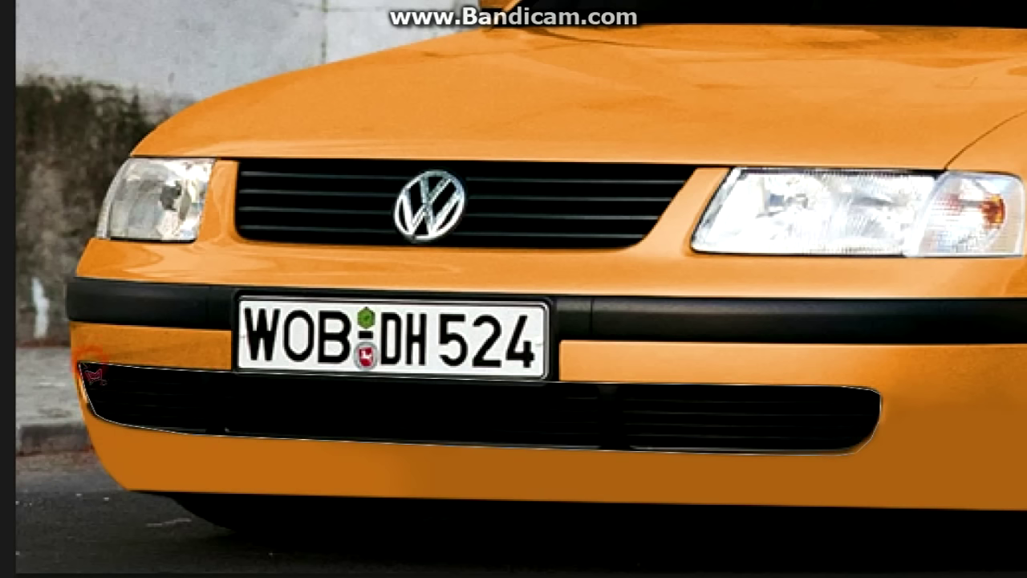
pyautogui.rightClick(563, 190)
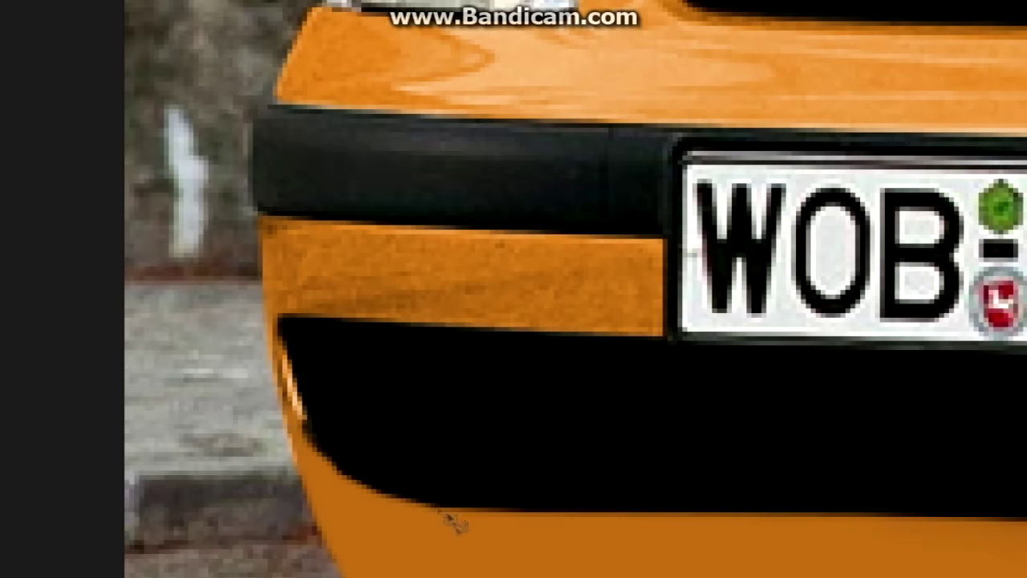
pyautogui.moveTo(311, 425); pyautogui.dragTo(369, 483)
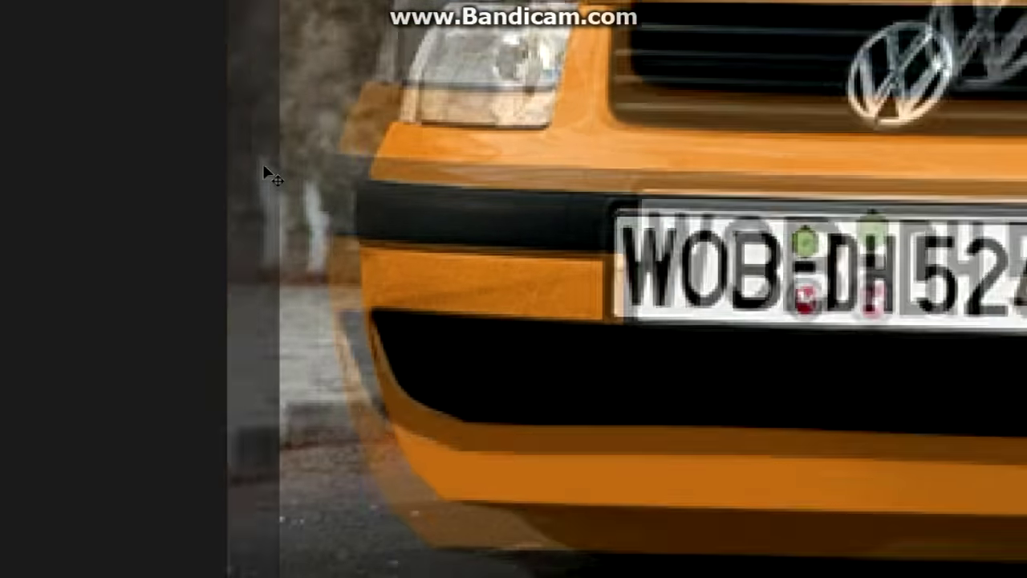
pyautogui.scroll(-3, 517, 523)
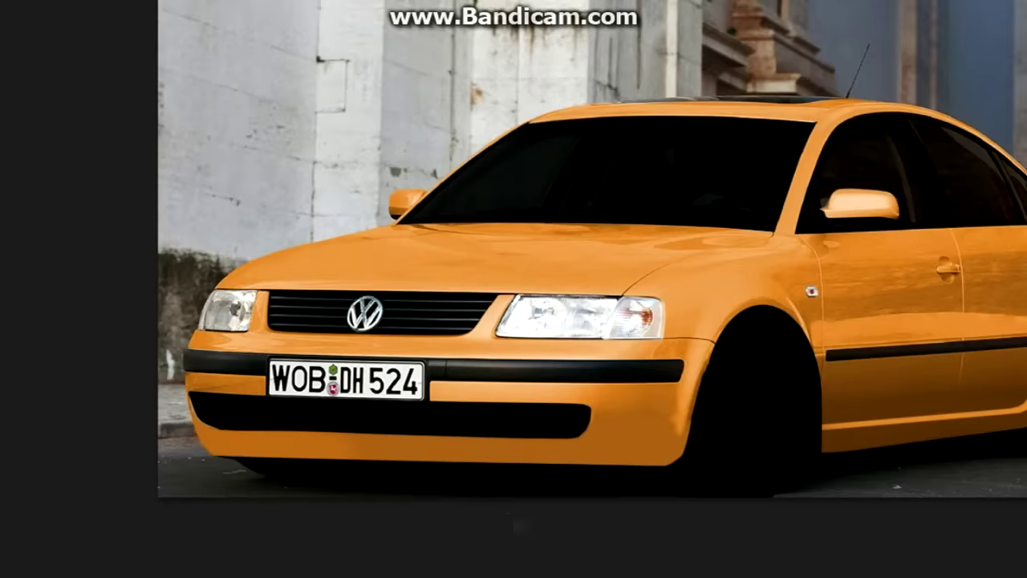
# Zoom in and outline the right and left headlights together as one selection
pyautogui.hotkey('ctrl', '+')
pyautogui.hotkey('ctrl', '+')
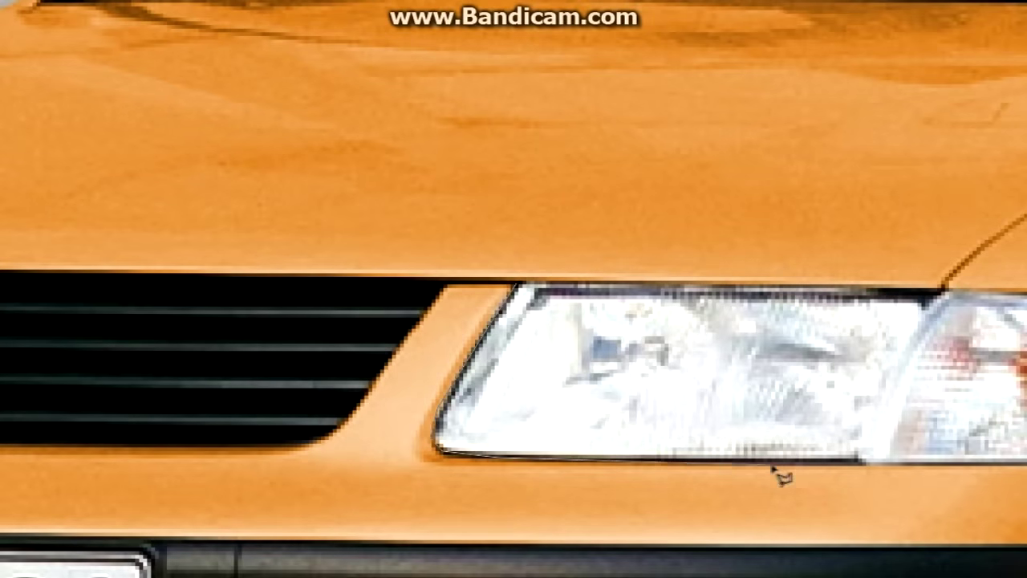
pyautogui.hscroll(3, 772, 468)
pyautogui.hscroll(1, 884, 453)
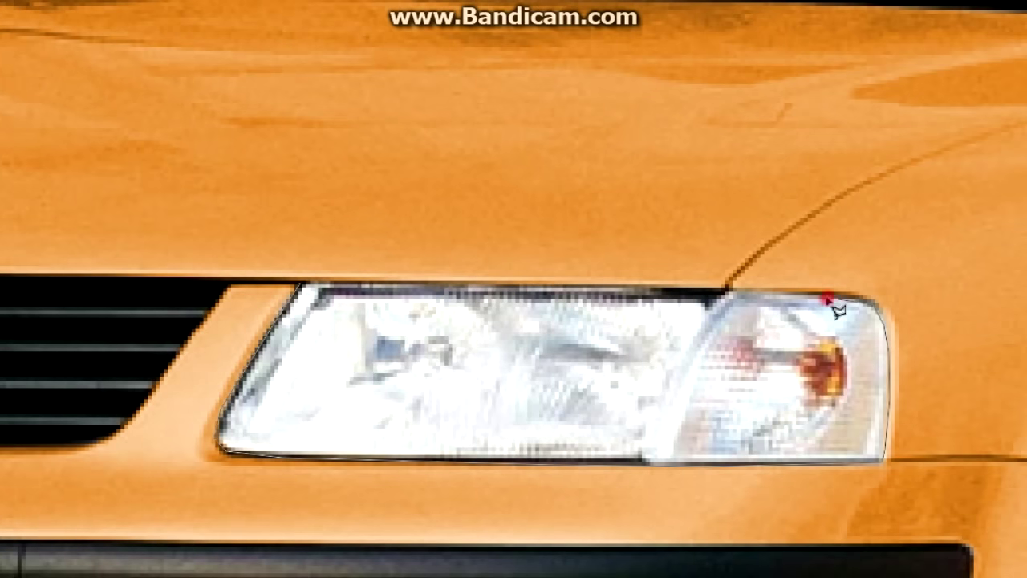
pyautogui.click(456, 284)
pyautogui.hscroll(-10, 455, 284)
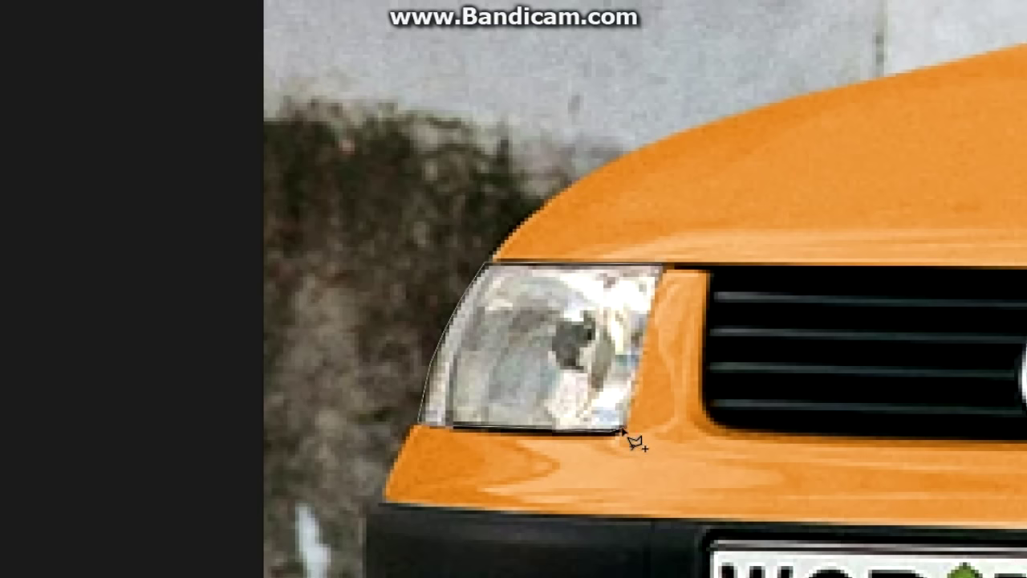
pyautogui.click(662, 305)
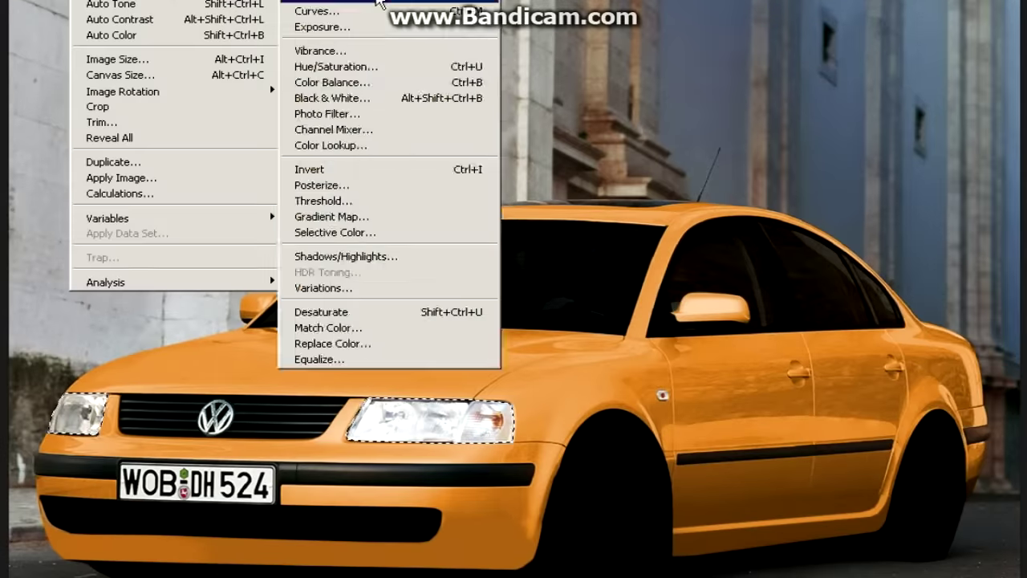
# Reset the headlights' darkest input level to 0 and raise their contrast
pyautogui.click(979, 324)
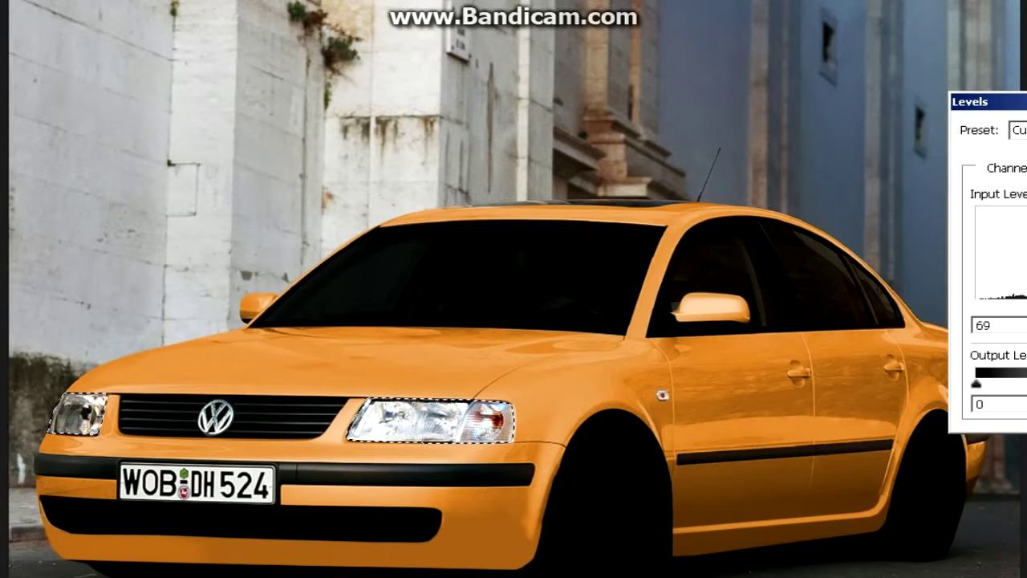
pyautogui.press('Escape')
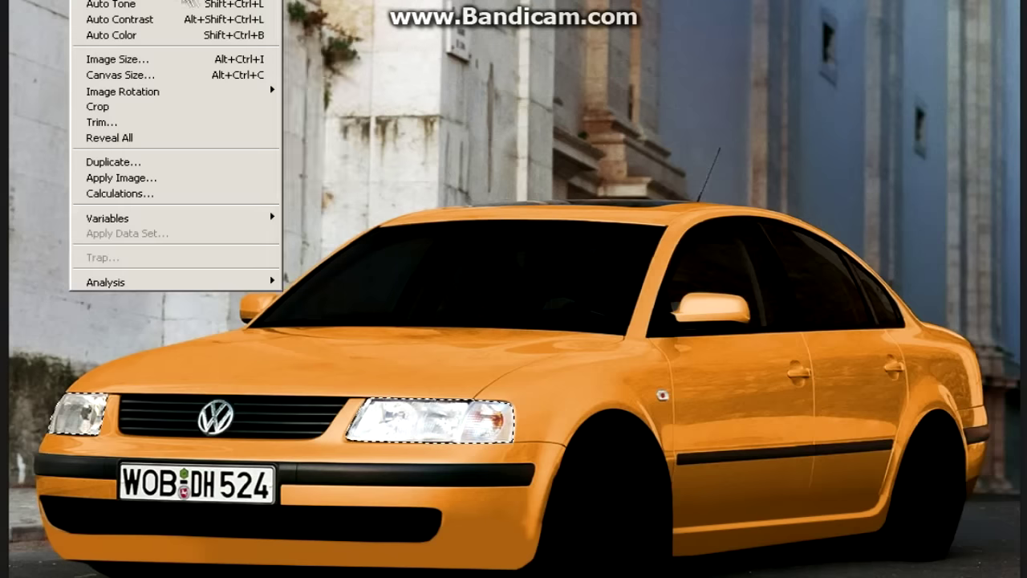
pyautogui.click(307, 61)
pyautogui.moveTo(307, 61); pyautogui.dragTo(676, 61)
pyautogui.moveTo(514, 145); pyautogui.dragTo(614, 144)
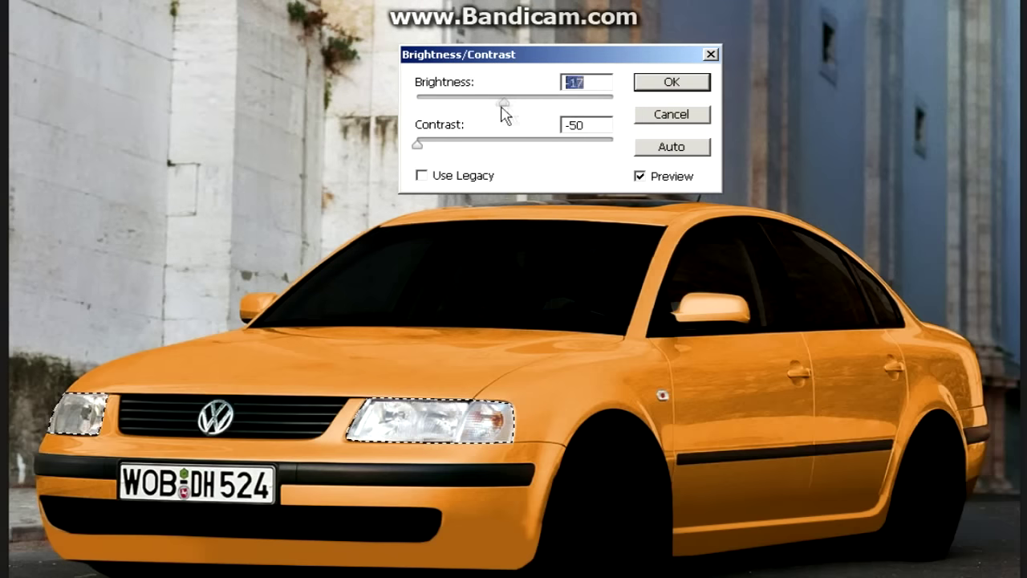
pyautogui.press('Return')
# Fill both selected headlights with black, leave Levels unchanged, and drop the selection
pyautogui.hotkey('alt', 'BackSpace')
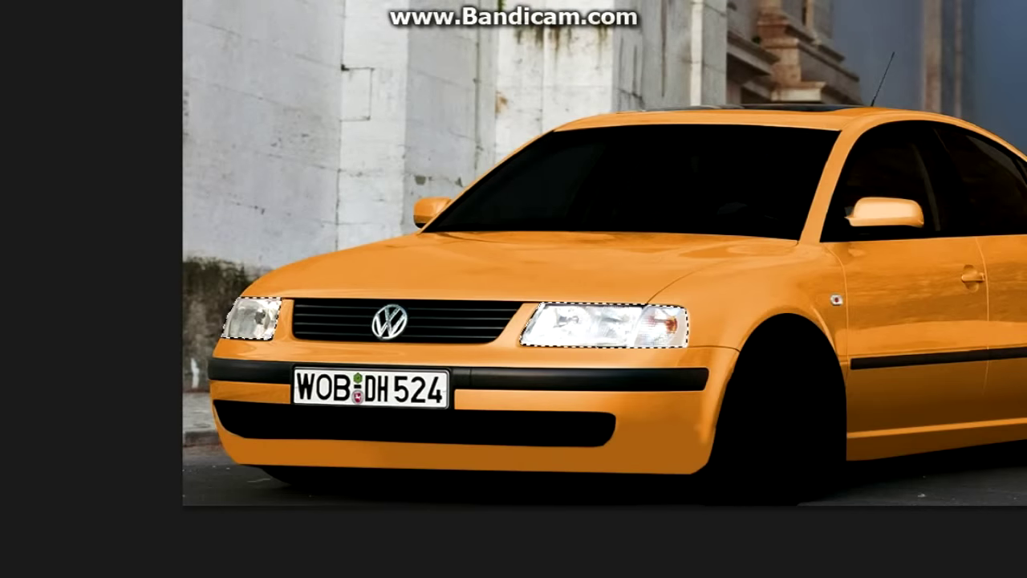
pyautogui.hotkey('ctrl', 'l')
pyautogui.write('0')
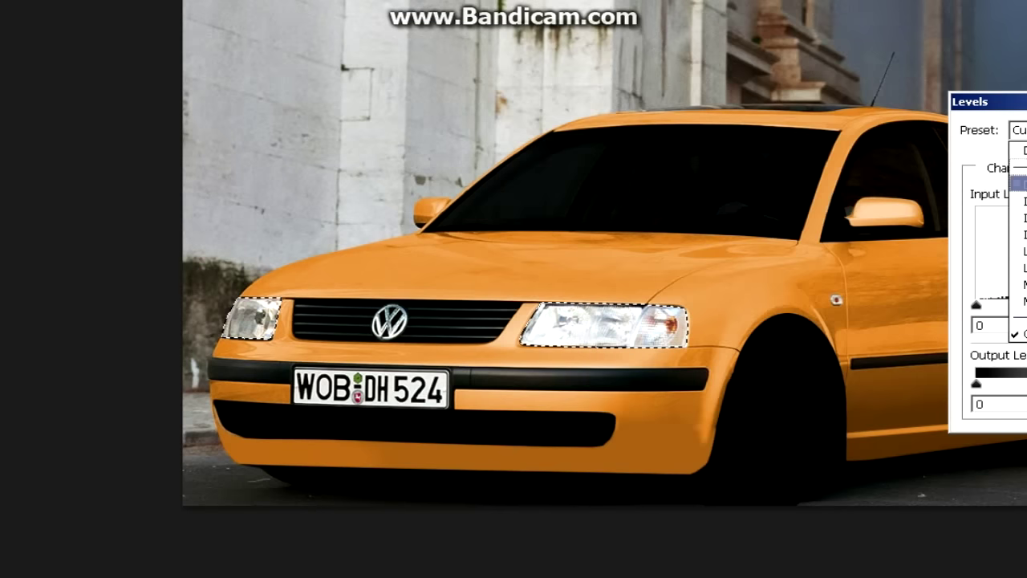
pyautogui.write('0')
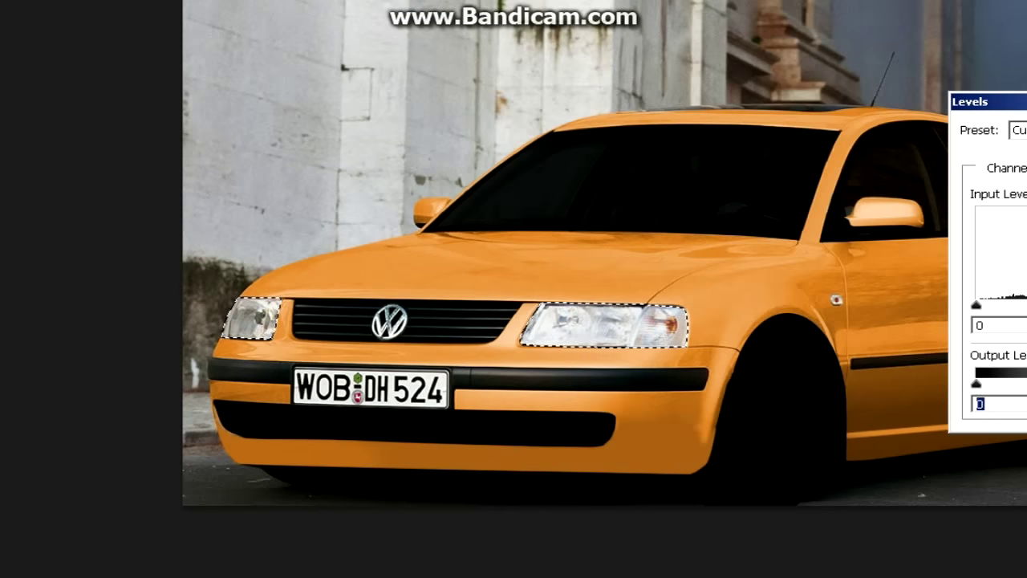
pyautogui.press('Return')
pyautogui.hotkey('ctrl', '+')
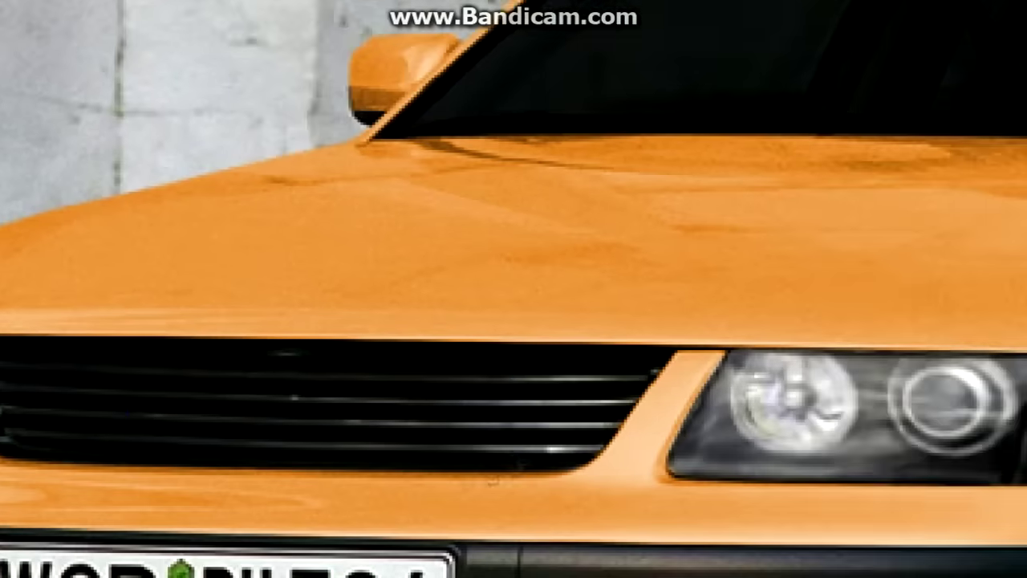
# Tilt the pasted angel-eye headlights about -0.9° and apply Brightness/Contrast to them
pyautogui.click(408, 342)
pyautogui.moveTo(985, 259); pyautogui.dragTo(923, 255)
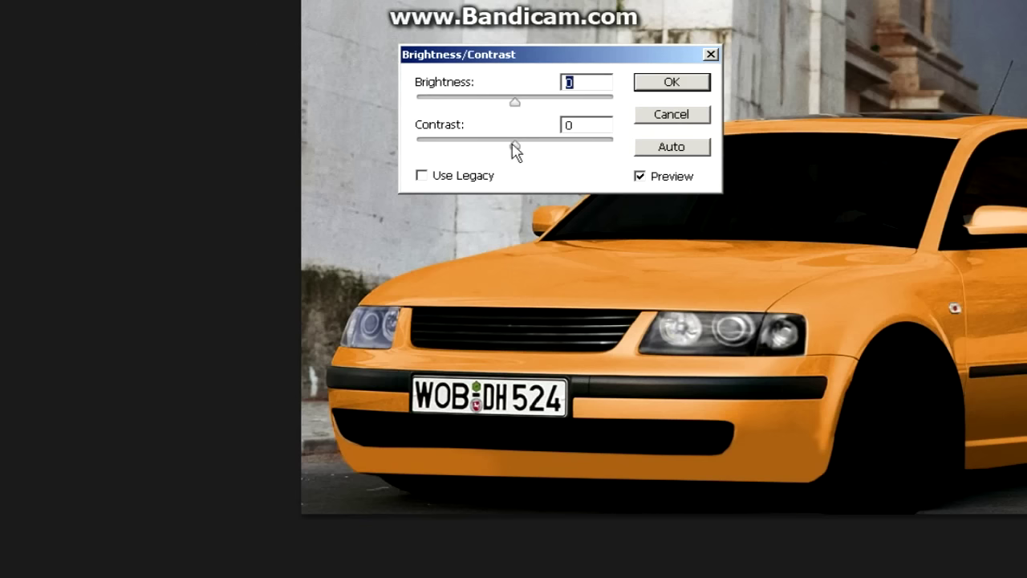
pyautogui.click(671, 82)
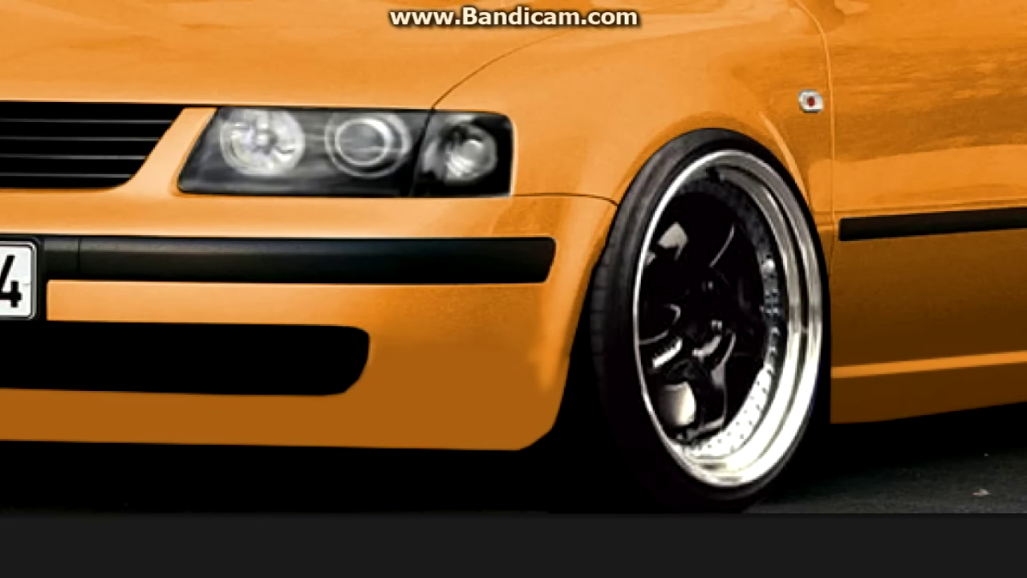
# Set the front wheel to brightness -44 and contrast 48, rotate it 2°, then outline the blue car's rear wheel
pyautogui.moveTo(515, 140); pyautogui.dragTo(561, 143)
pyautogui.moveTo(514, 100); pyautogui.dragTo(487, 103)
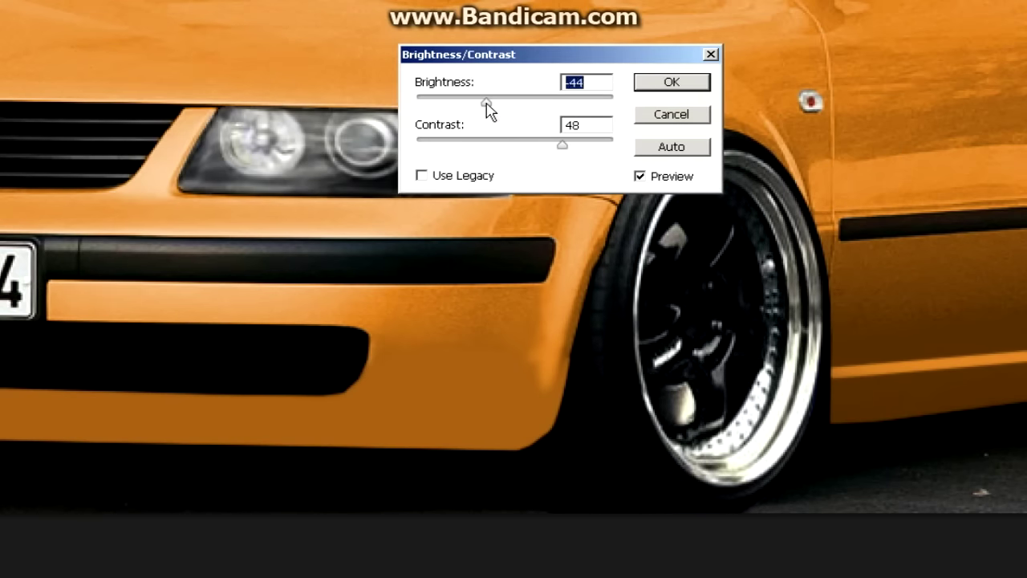
pyautogui.click(671, 83)
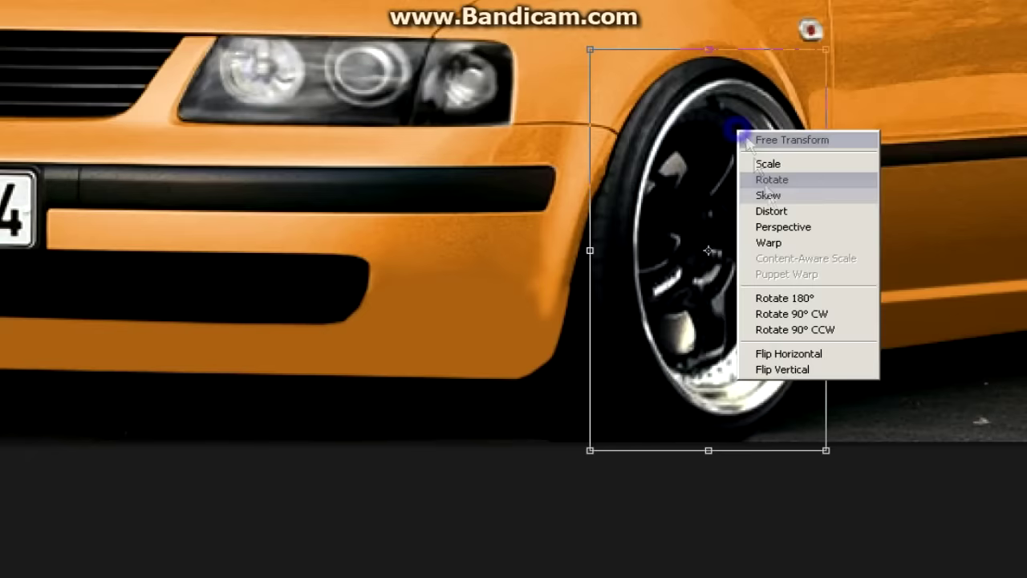
pyautogui.moveTo(770, 50); pyautogui.dragTo(746, 56)
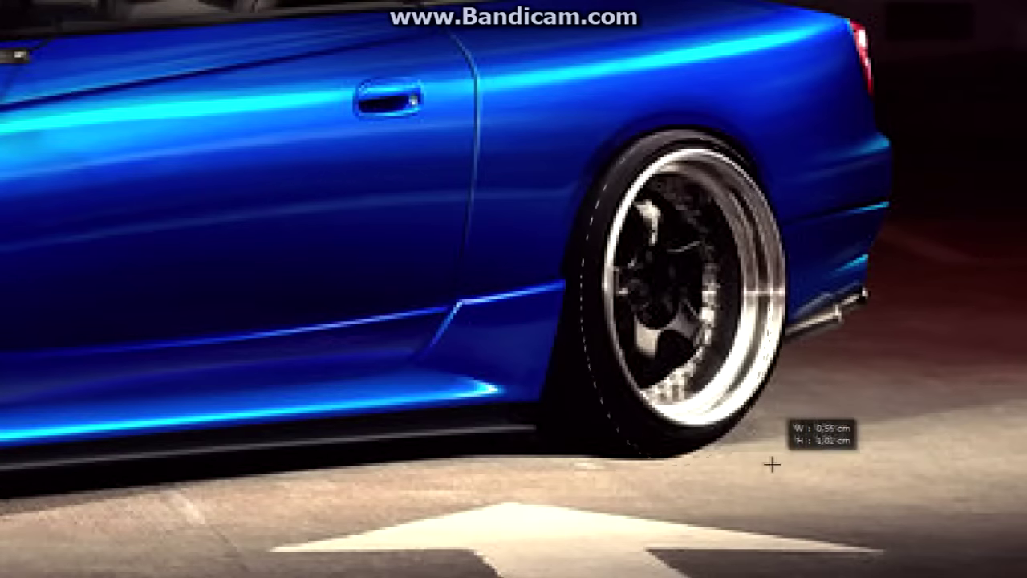
pyautogui.moveTo(770, 460); pyautogui.dragTo(581, 131)
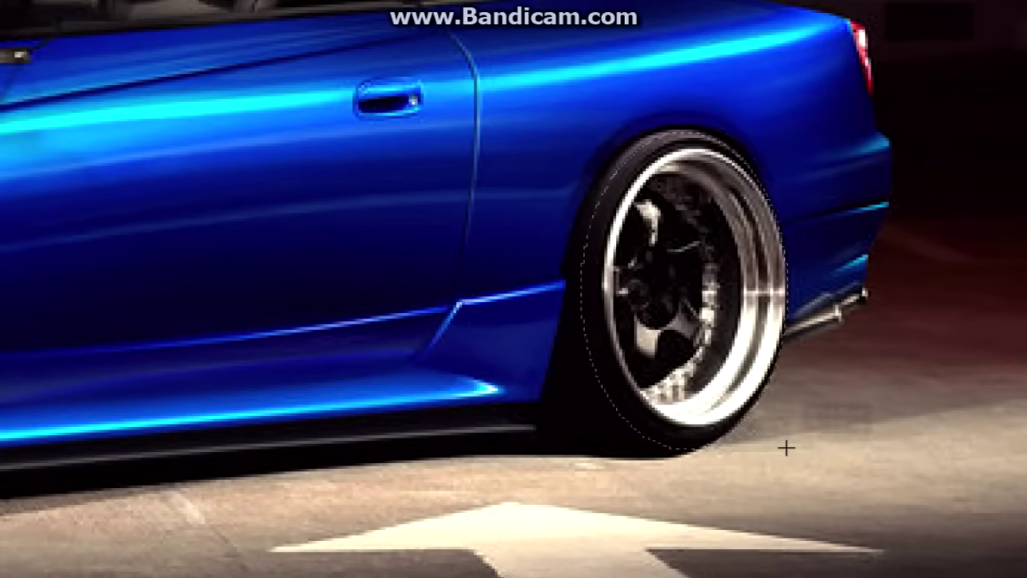
# Move the pasted wheel onto the rear arch and stretch it to fill the arch
pyautogui.rightClick(577, 312)
pyautogui.click(647, 454)
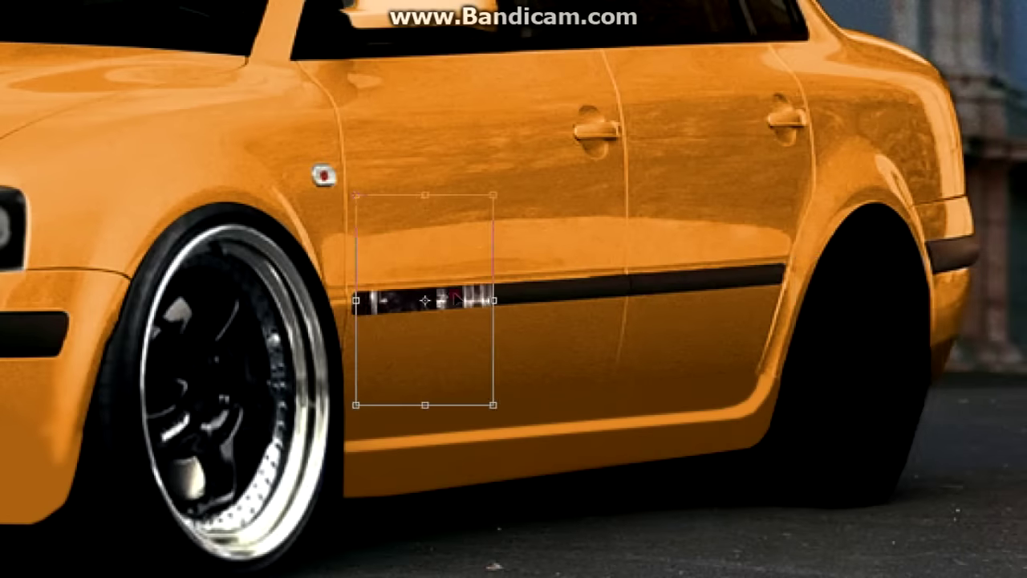
pyautogui.moveTo(423, 301); pyautogui.dragTo(867, 313)
pyautogui.moveTo(867, 417); pyautogui.dragTo(867, 499)
pyautogui.moveTo(935, 353)
pyautogui.mouseDown()
pyautogui.moveTo(923, 354)
pyautogui.moveTo(938, 350)
pyautogui.mouseUp()
pyautogui.moveTo(867, 207); pyautogui.dragTo(870, 197)
pyautogui.moveTo(798, 349); pyautogui.dragTo(794, 349)
pyautogui.press('Return')
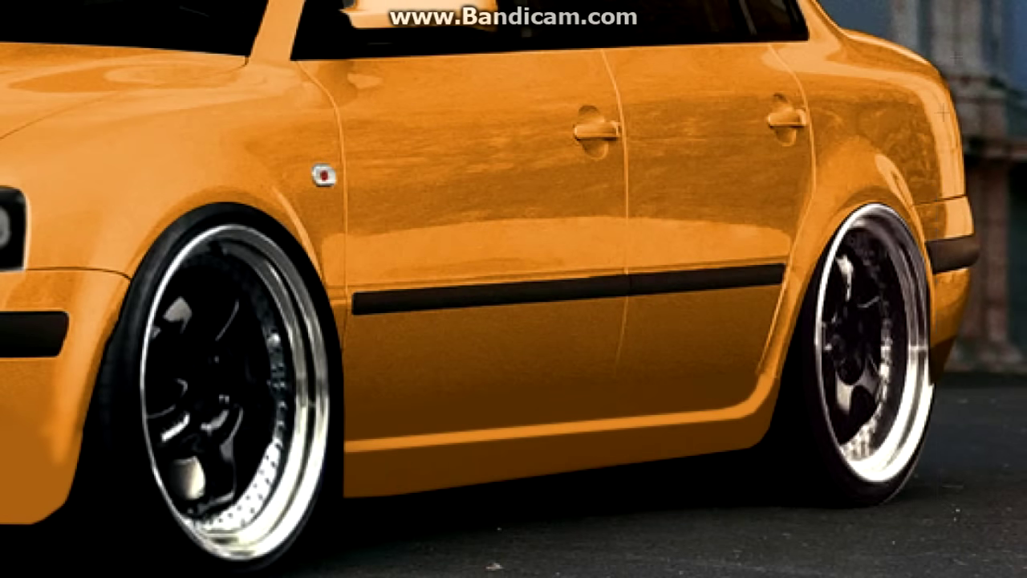
# Darken the rear wheel to brightness -35, contrast 28, and brighten the rim's right edge
pyautogui.click(161, 4)
pyautogui.click(337, 4)
pyautogui.moveTo(514, 102); pyautogui.dragTo(491, 102)
pyautogui.moveTo(514, 144); pyautogui.dragTo(542, 144)
pyautogui.click(672, 87)
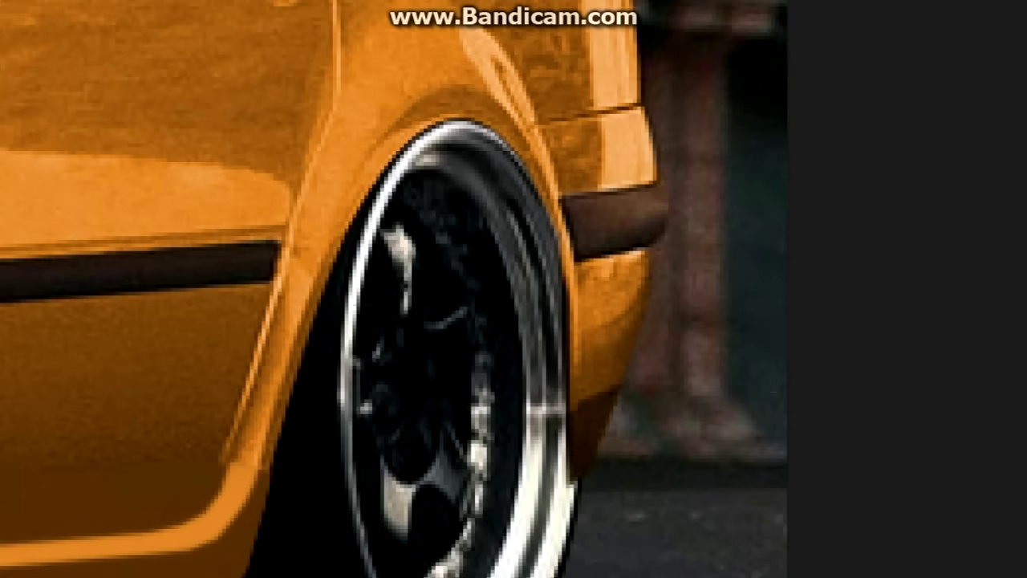
pyautogui.moveTo(576, 465); pyautogui.dragTo(573, 210)
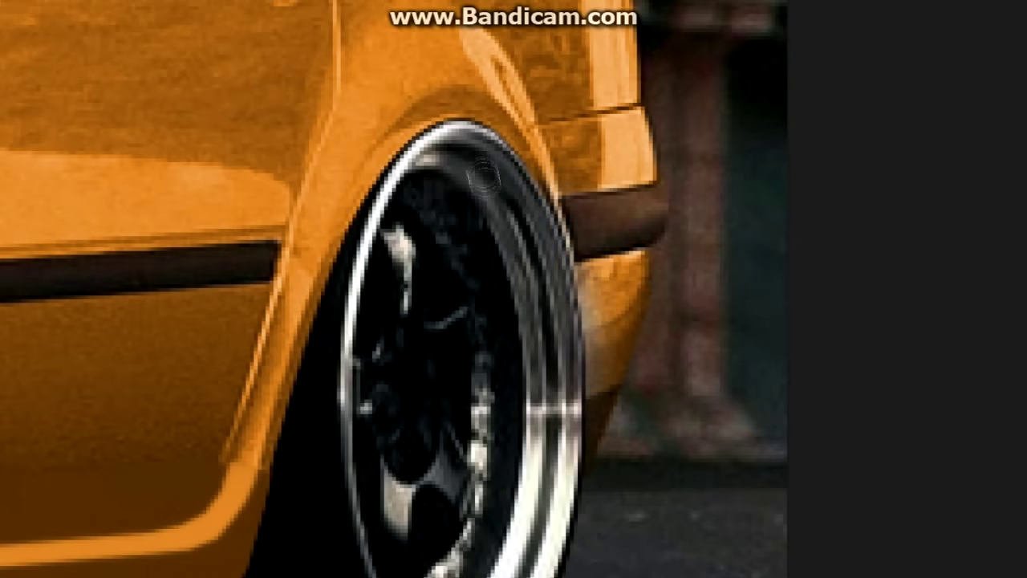